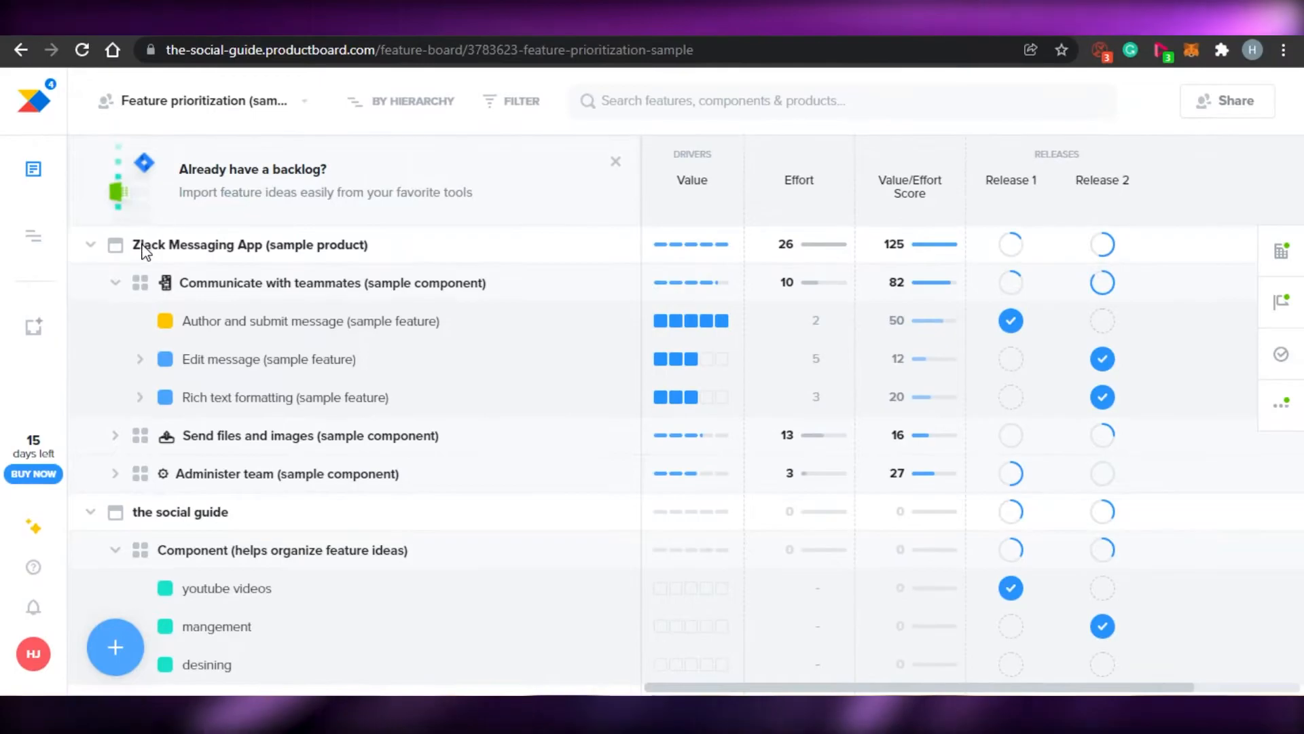
View the selection of roadmap types for a new roadmap and leave it without choosing one
click(39, 189)
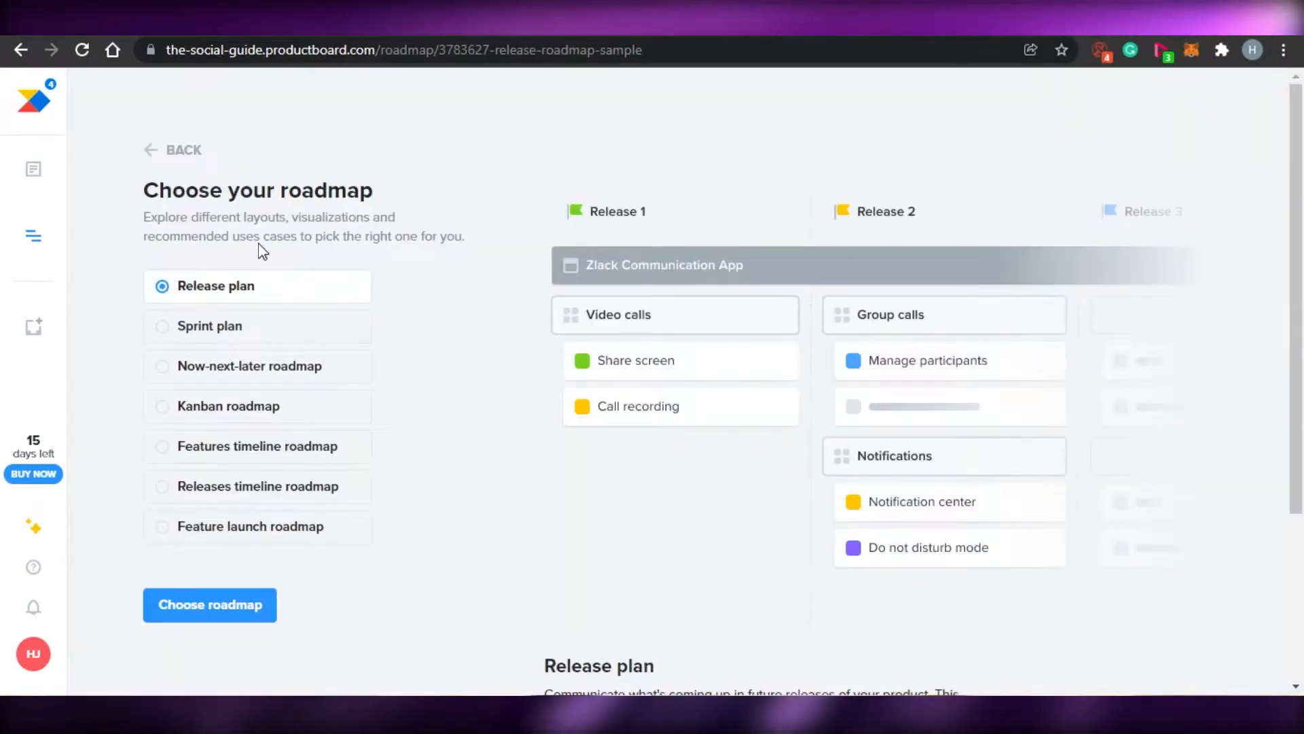
click(175, 150)
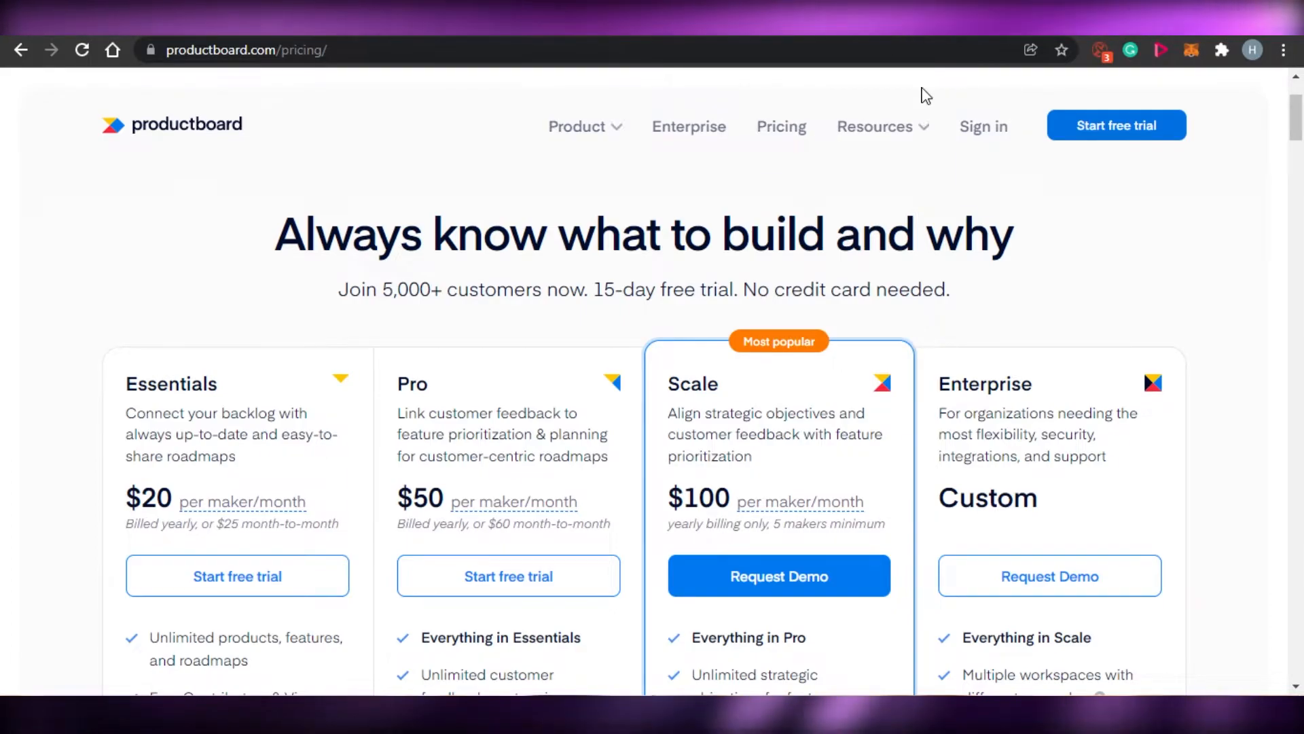
Examine the prices and included features of the Essentials, Pro, Scale and Enterprise plans on the Productboard pricing page
mouse_move(1297, 116)
mouse_down()
mouse_move(1299, 181)
mouse_move(1303, 70)
mouse_move(1299, 153)
mouse_move(1298, 107)
mouse_move(1298, 128)
mouse_up()
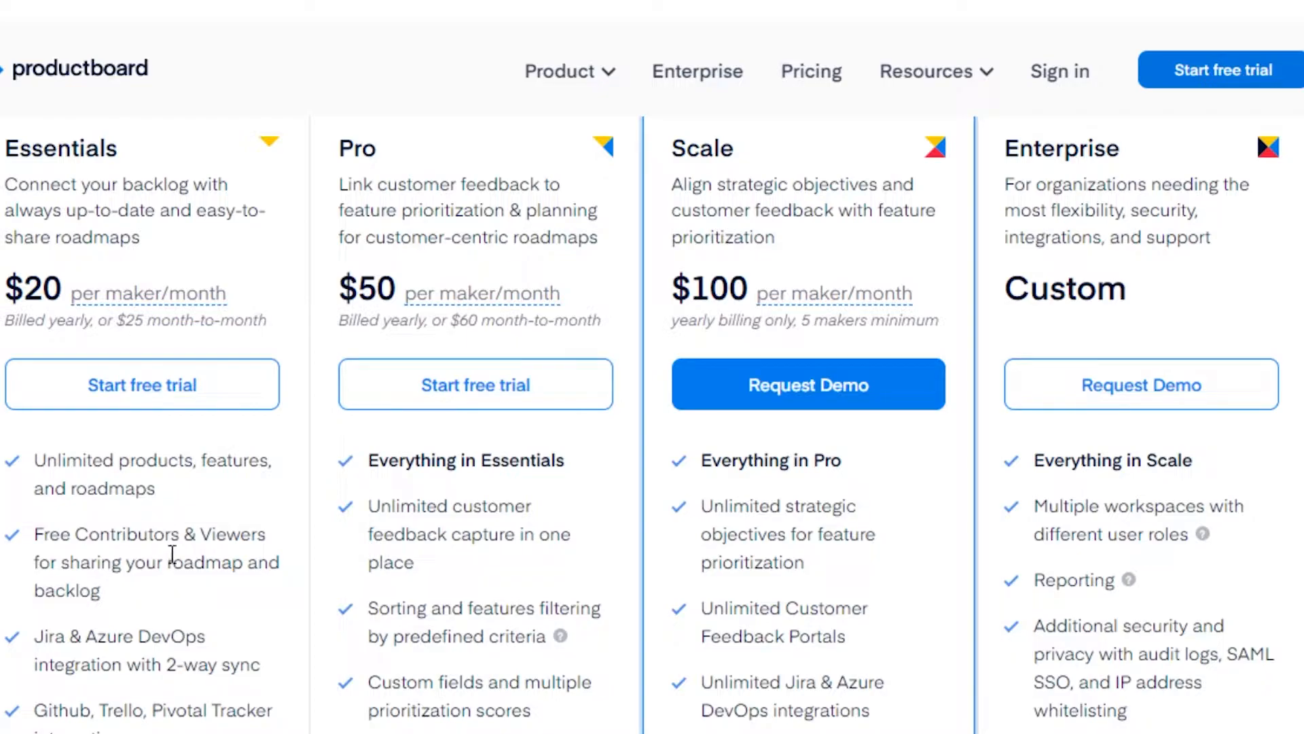
scroll(53, 606, down, 3)
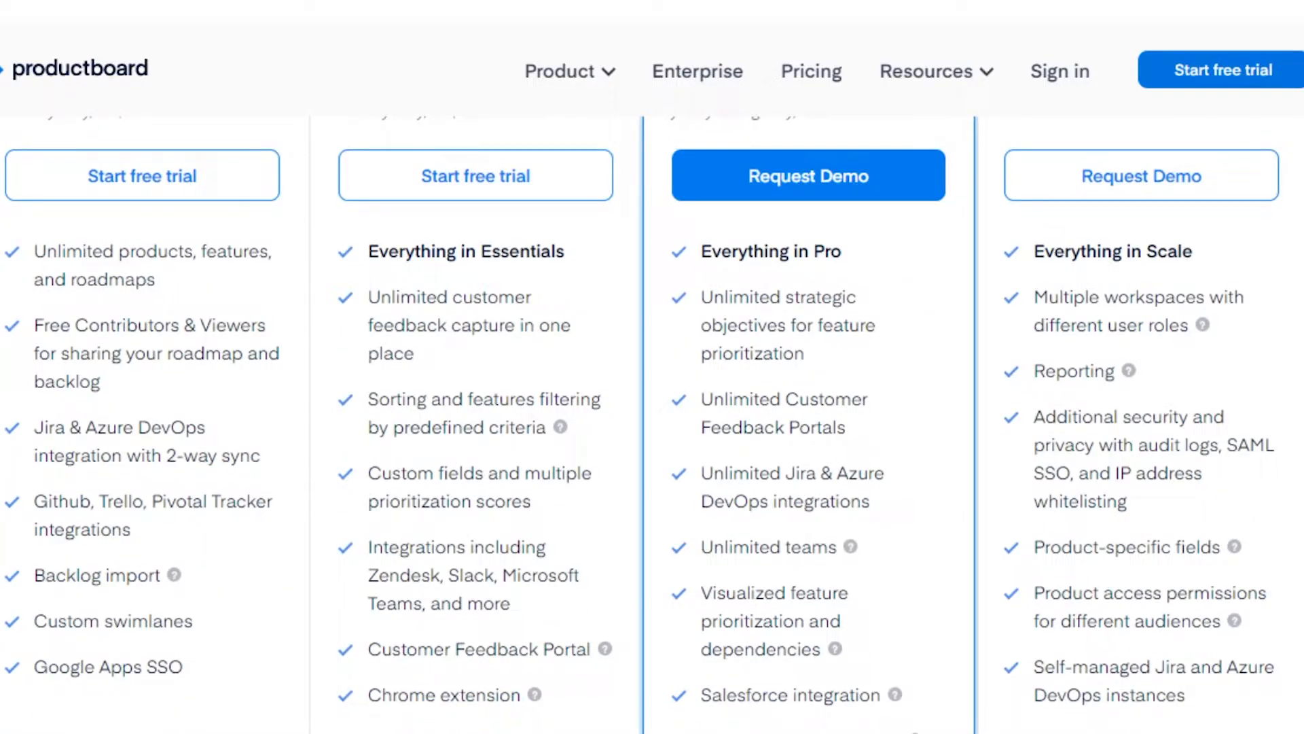
scroll(653, 424, up, 3)
scroll(652, 424, down, 2)
scroll(652, 424, up, 4)
scroll(652, 424, down, 3)
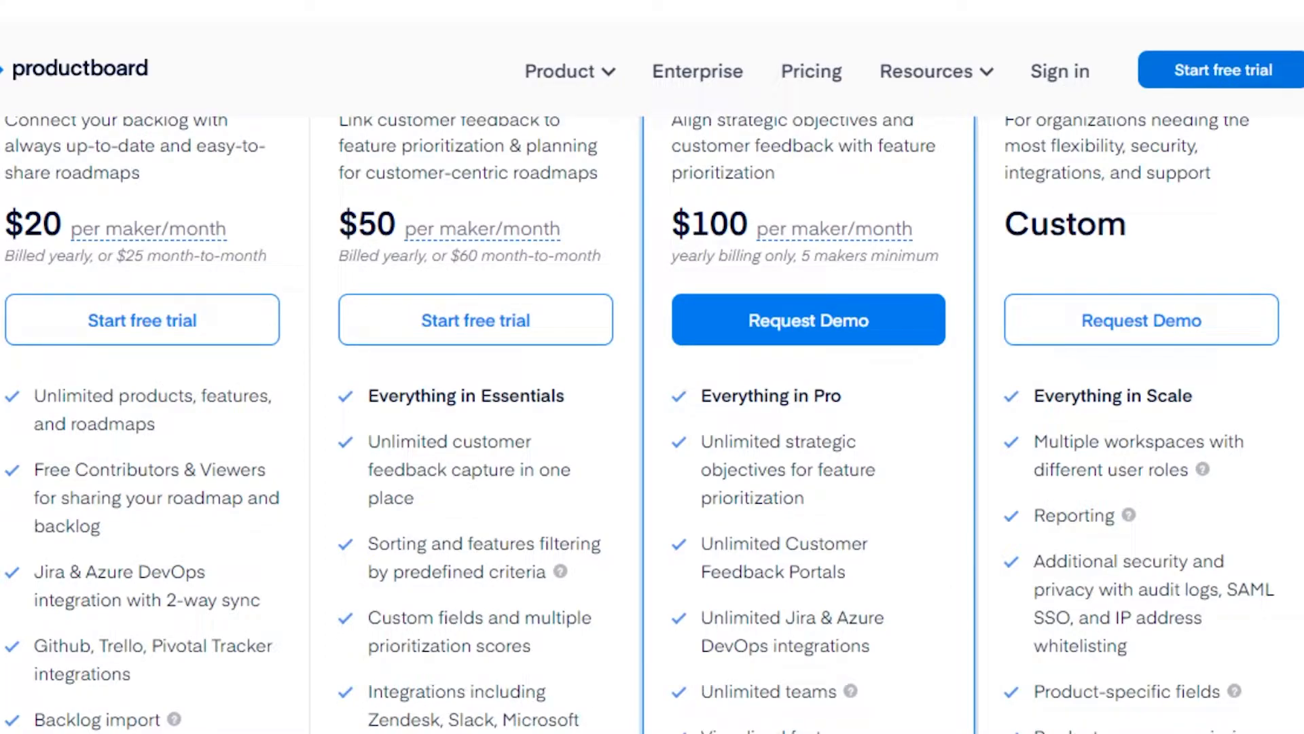
scroll(1044, 261, down, 6)
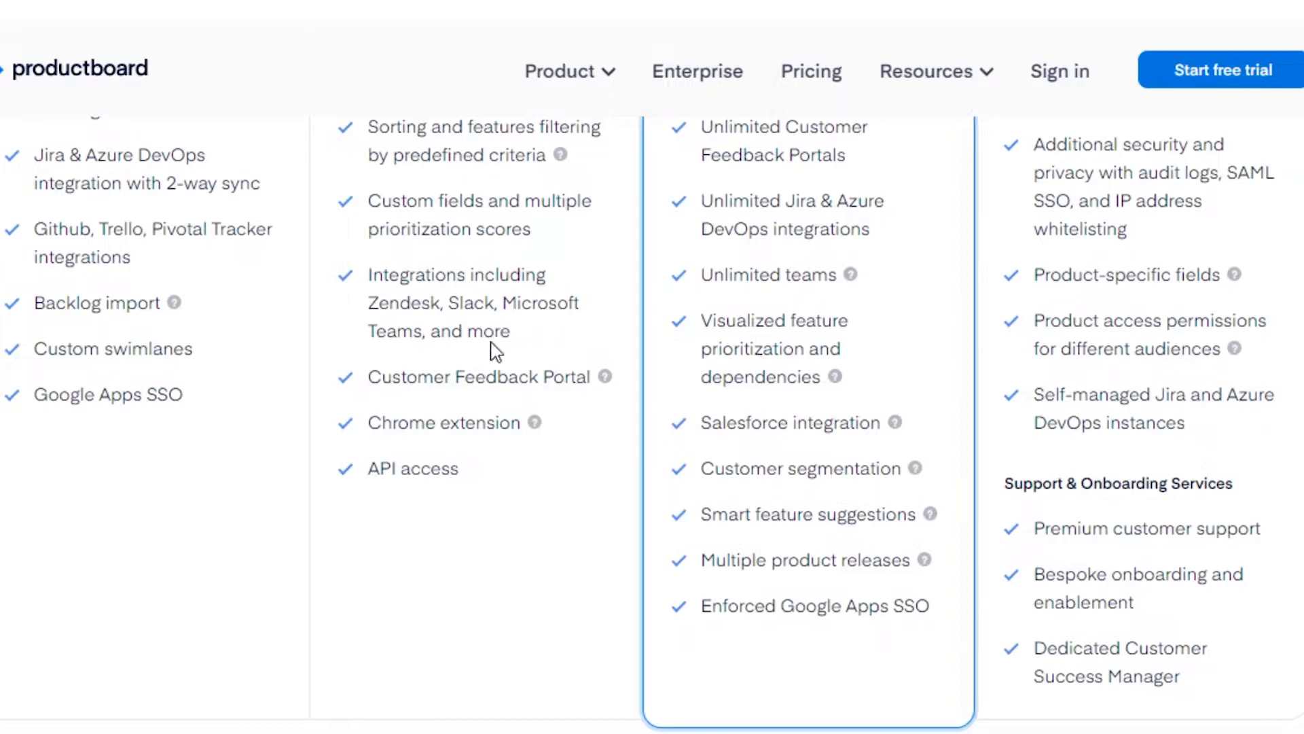
scroll(652, 425, down, 5)
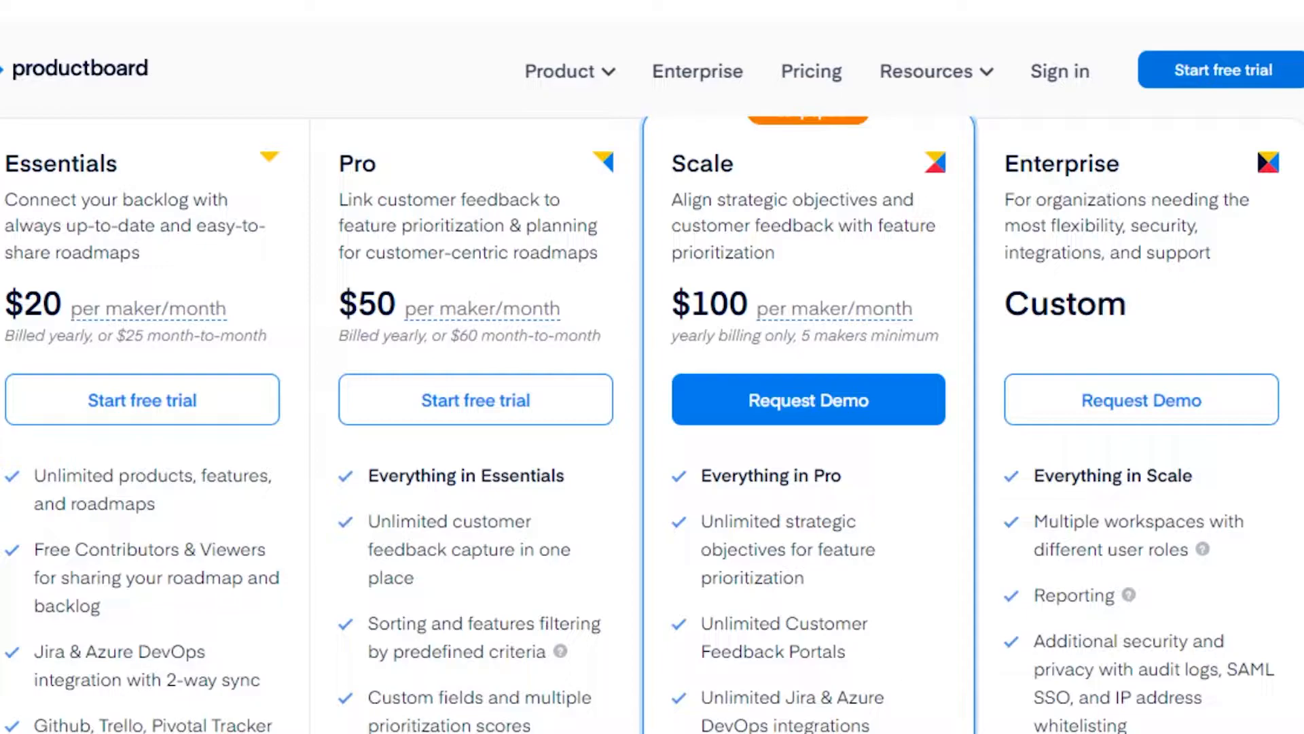
scroll(578, 238, down, 3)
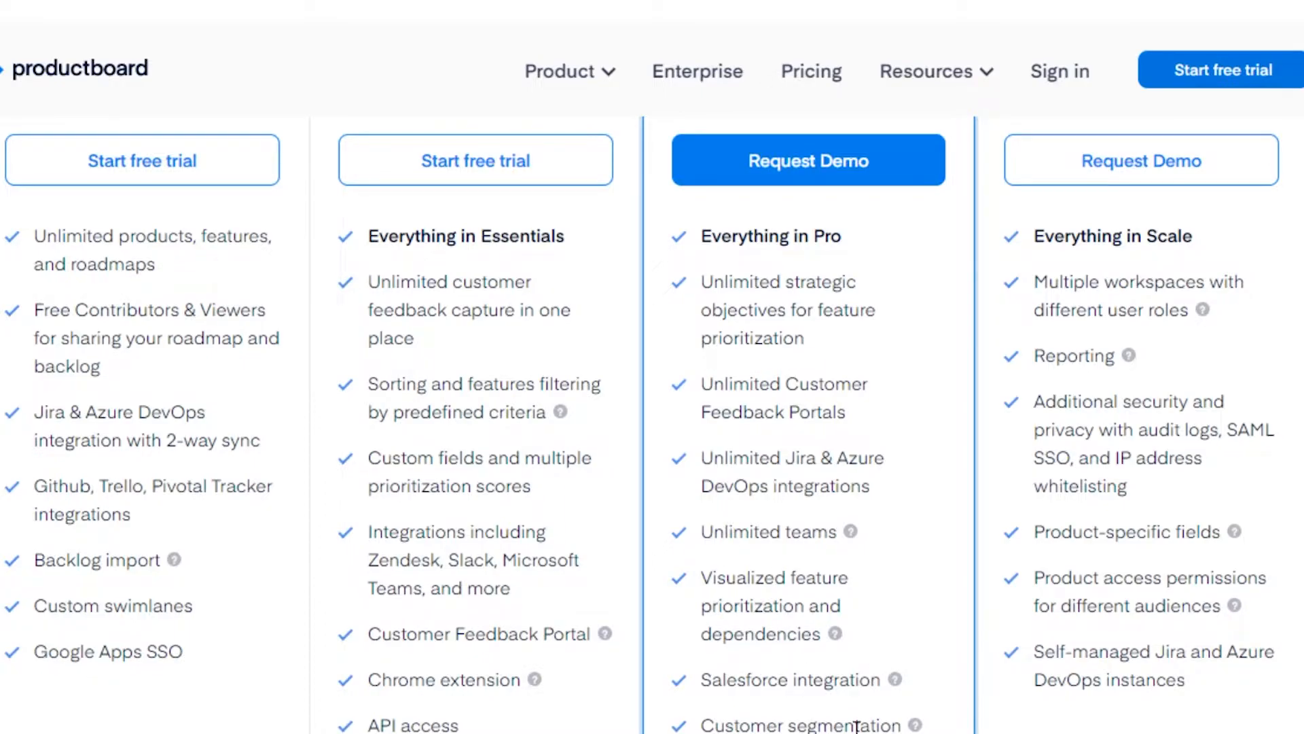
scroll(652, 435, up, 5)
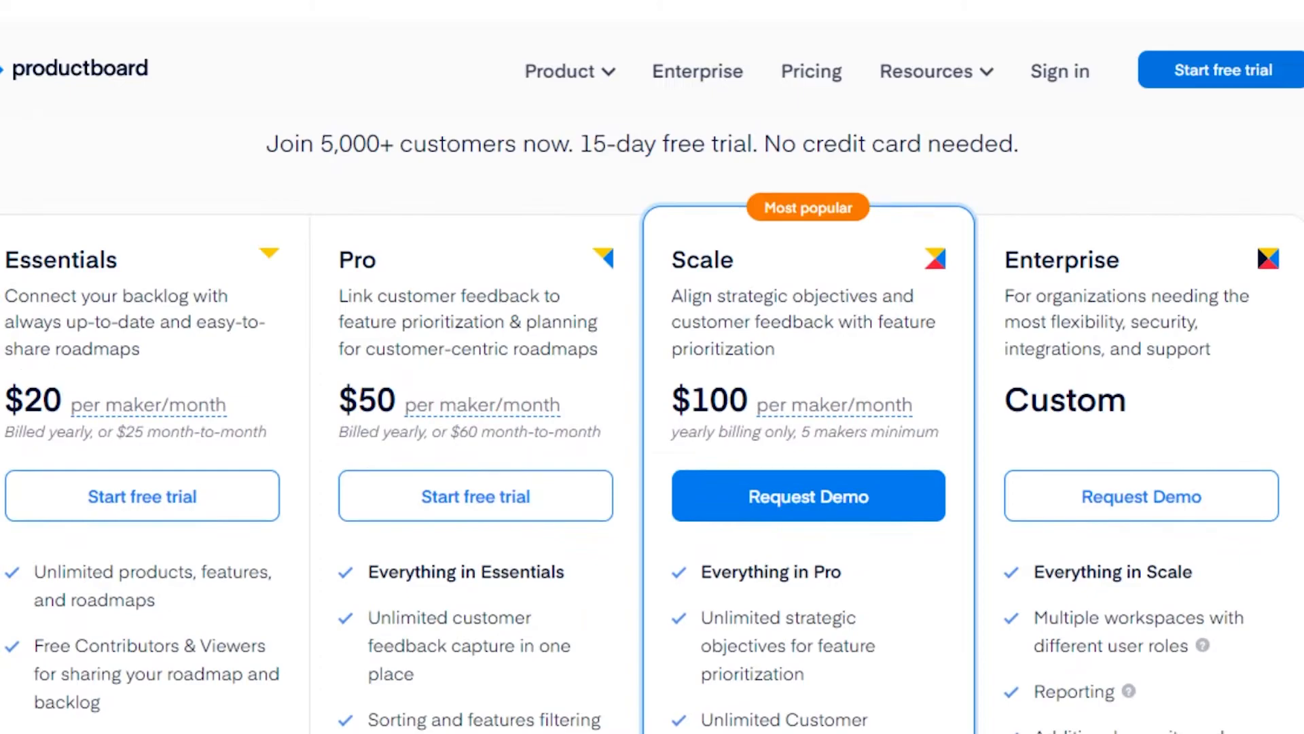
scroll(652, 435, down, 1)
scroll(653, 407, down, 5)
scroll(653, 408, up, 4)
scroll(652, 408, down, 10)
scroll(652, 408, down, 5)
scroll(653, 408, up, 15)
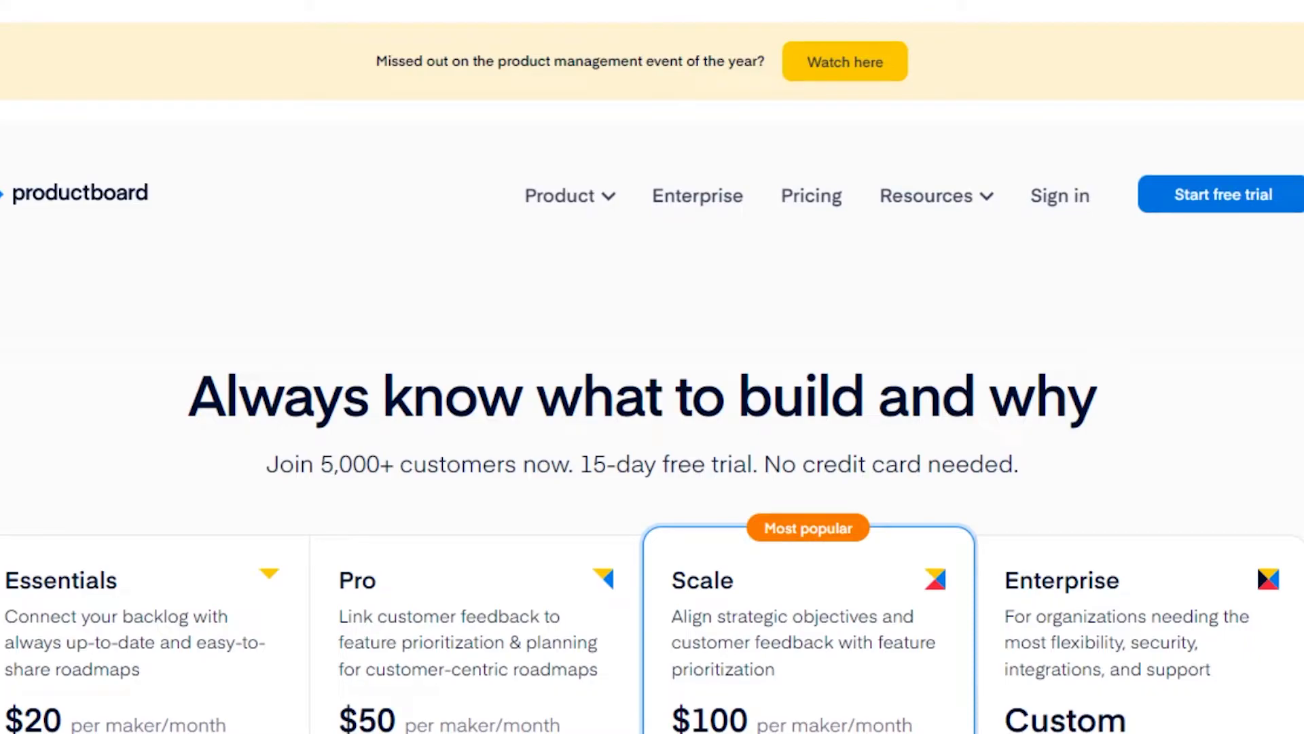
scroll(652, 407, down, 9)
scroll(652, 408, up, 4)
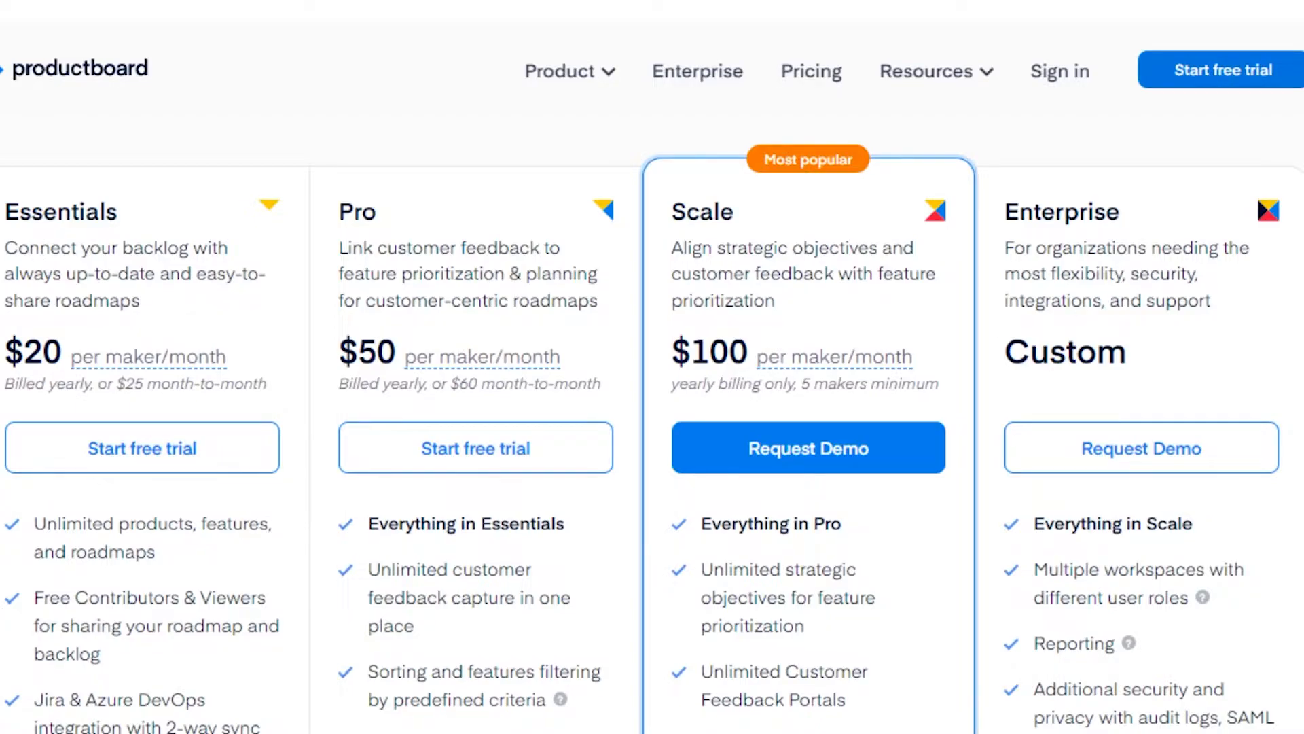
scroll(1108, 293, down, 3)
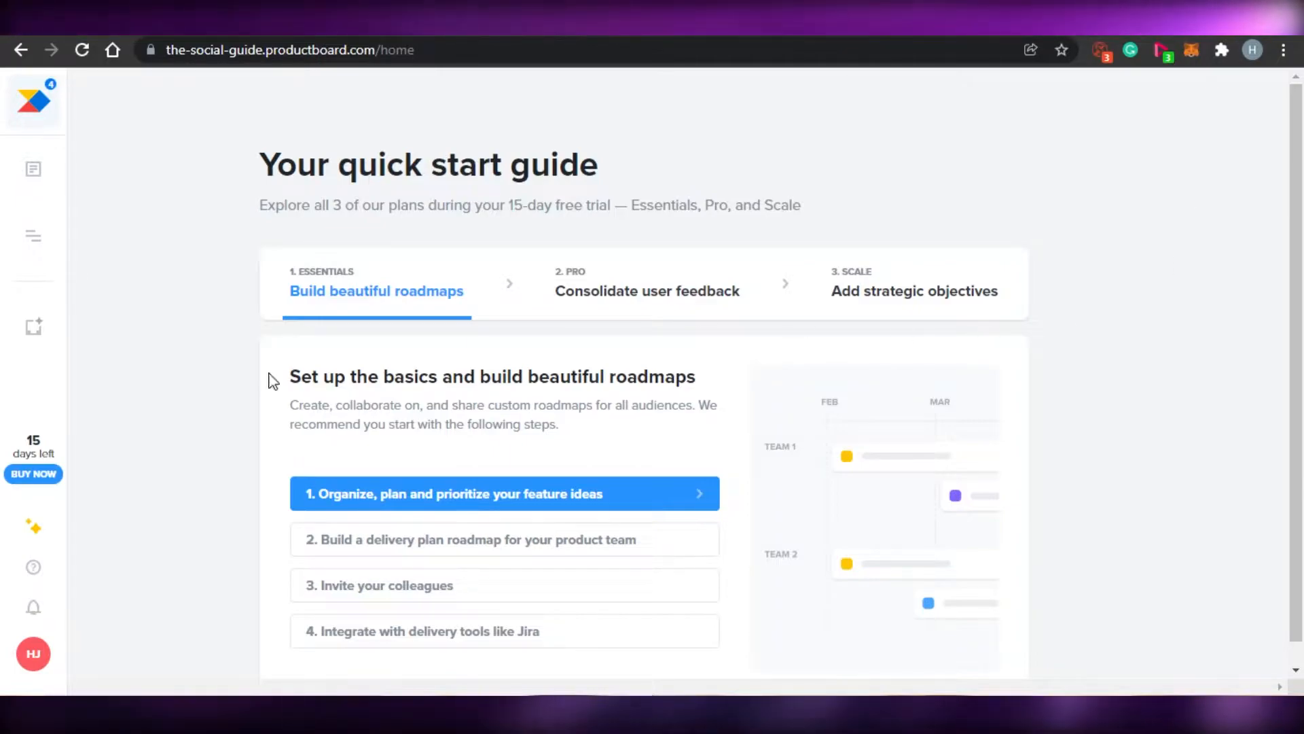
Look over the quick start guide on the workspace home page and open the features board
scroll(1302, 418, down, 1)
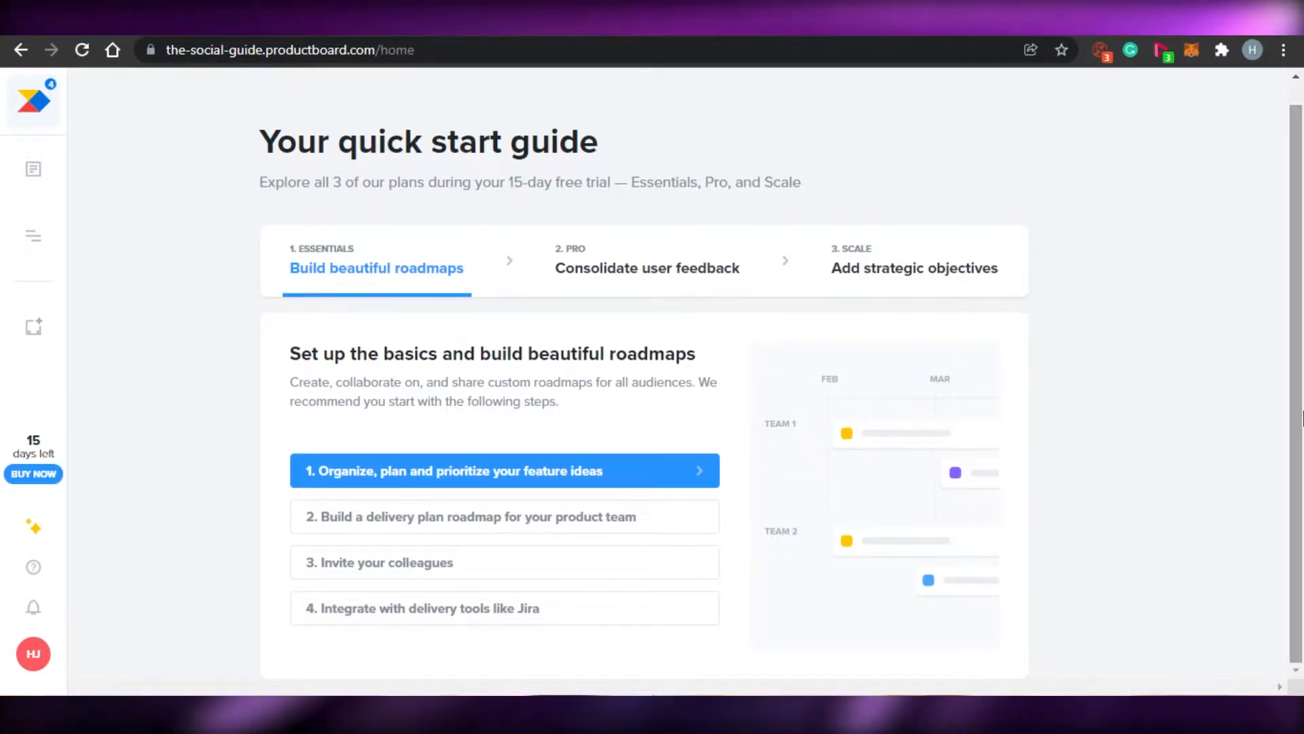
scroll(1301, 418, up, 1)
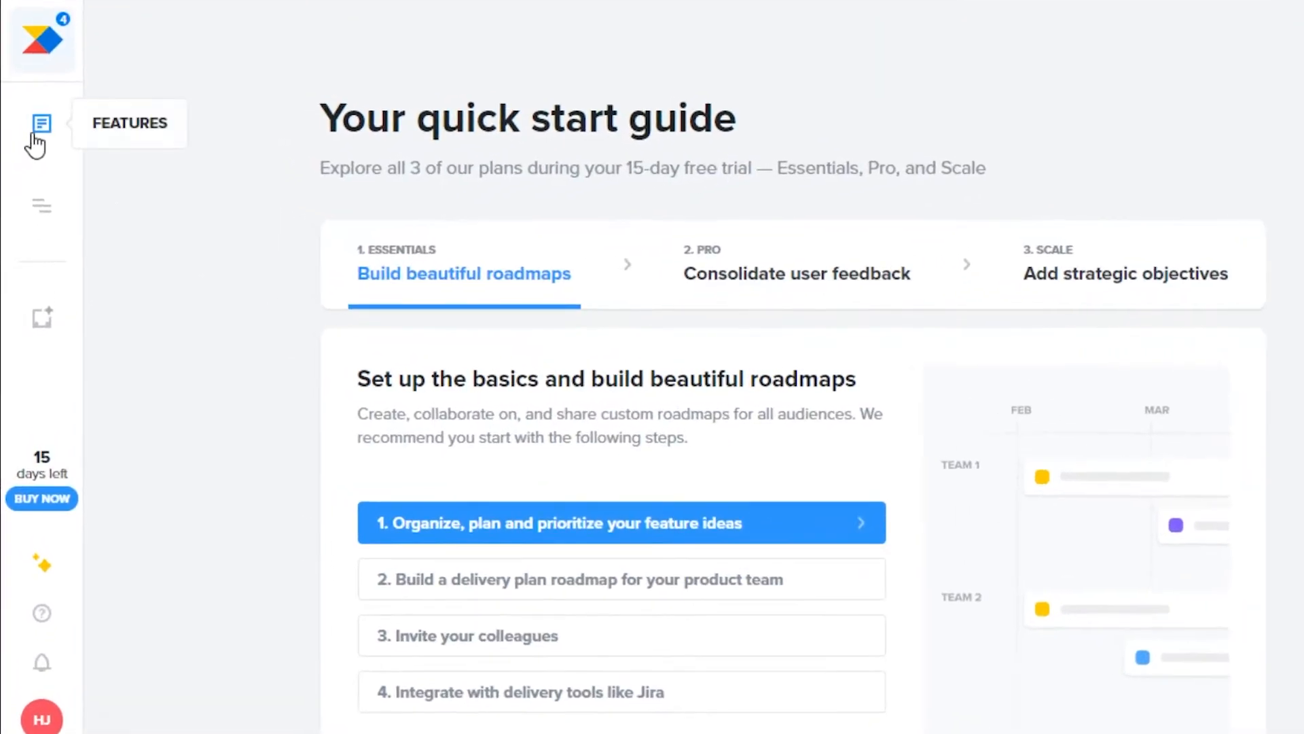
click(47, 136)
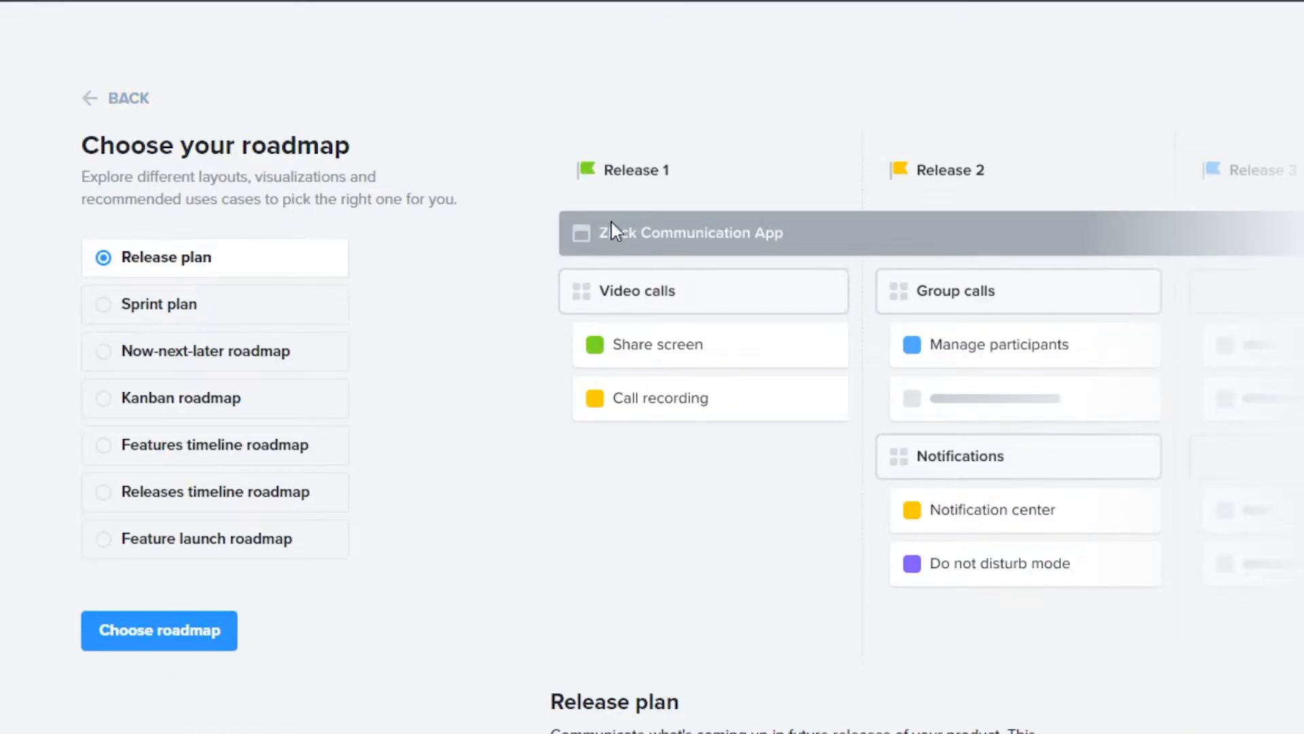
Create a new roadmap using the Feature launch roadmap type
scroll(652, 367, down, 2)
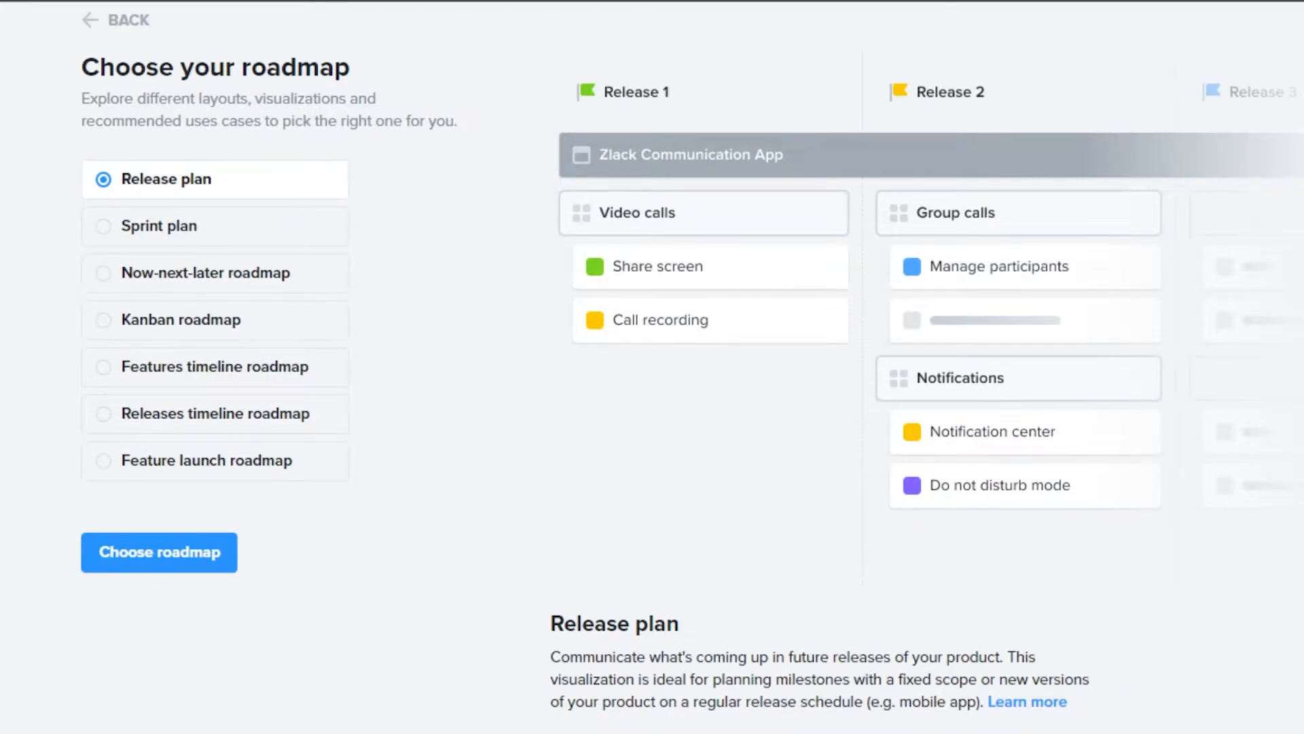
scroll(652, 367, up, 2)
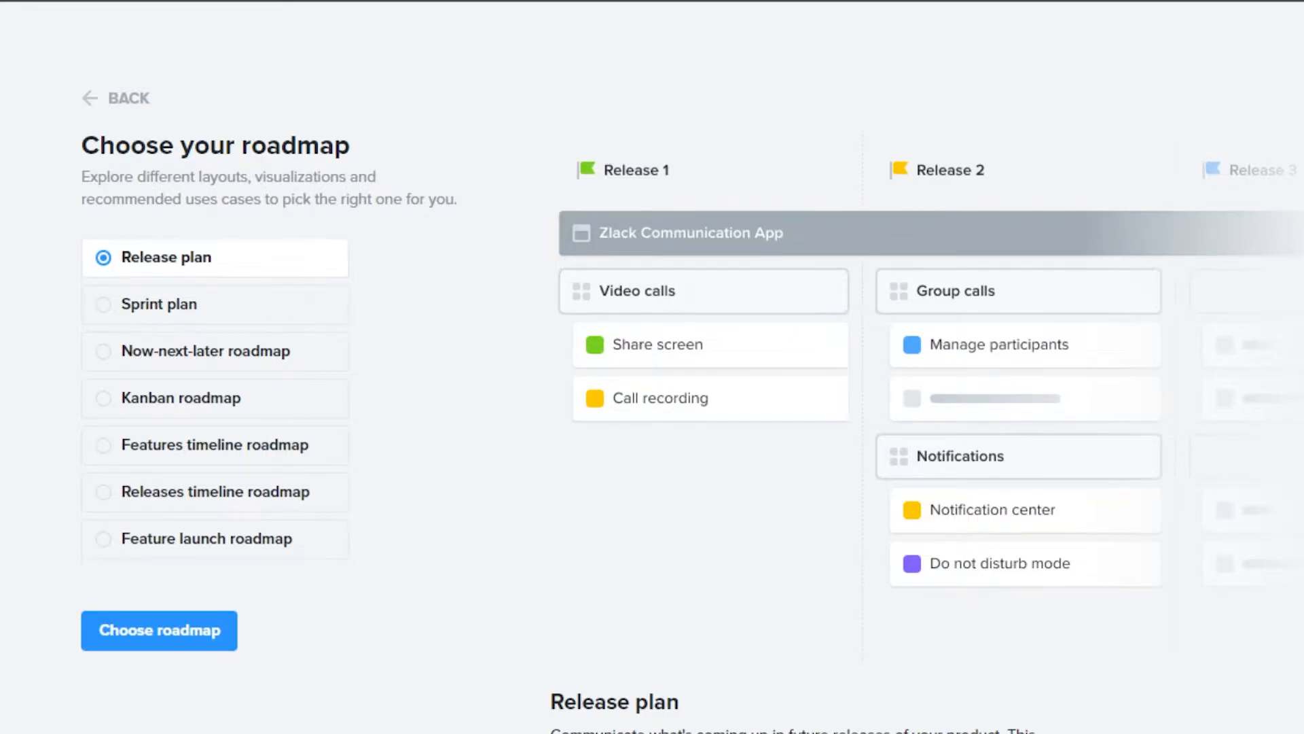
scroll(781, 319, down, 3)
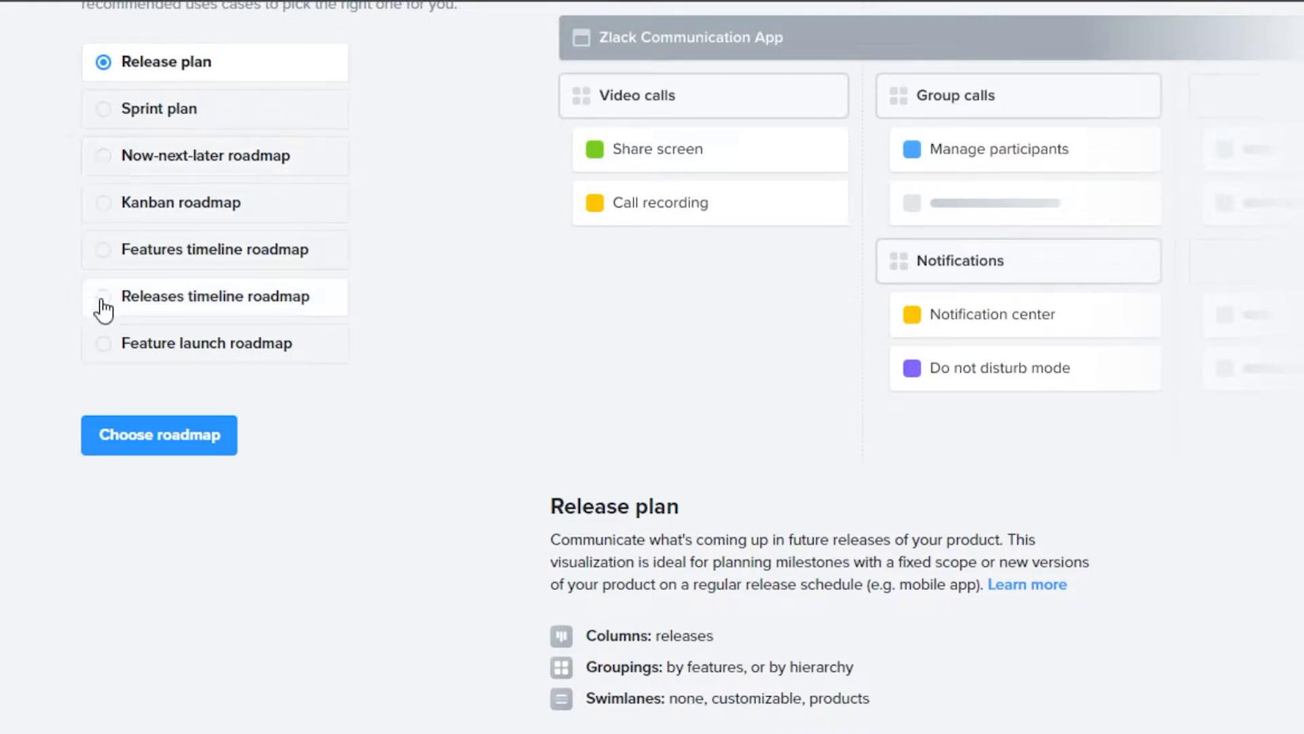
click(102, 347)
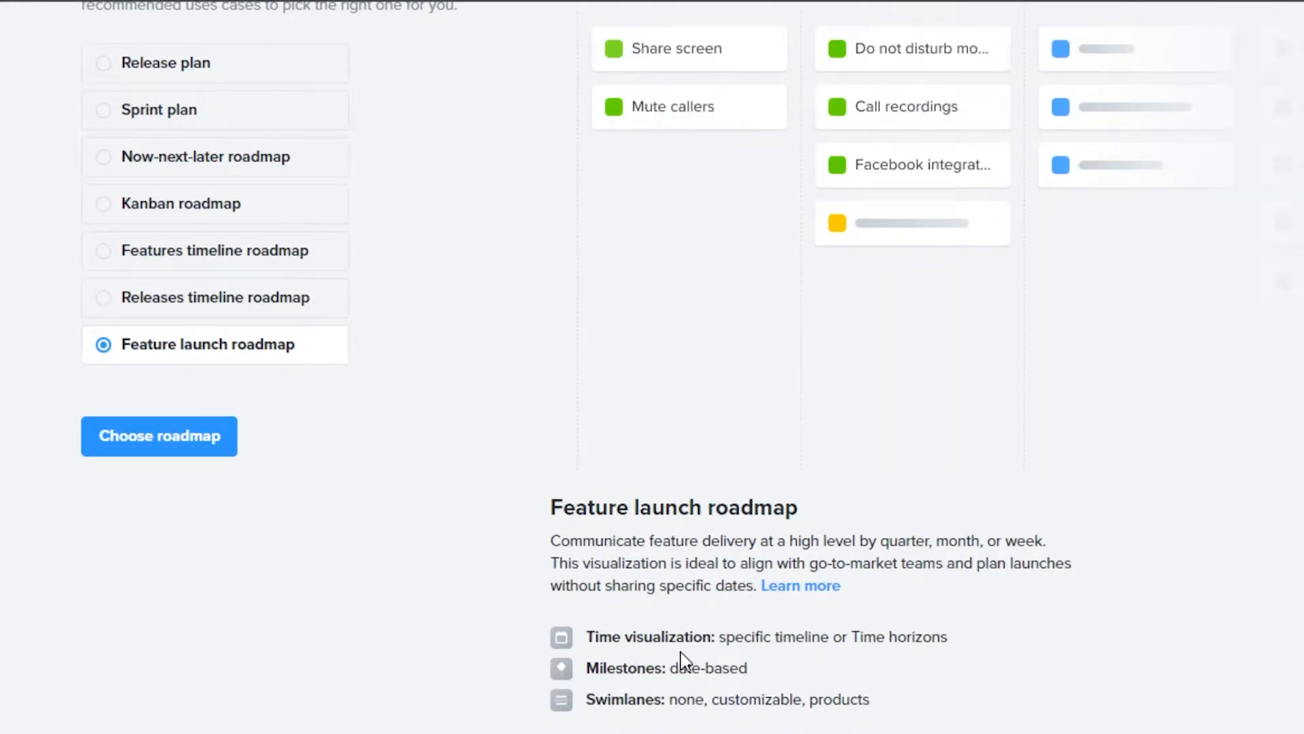
scroll(674, 653, down, 1)
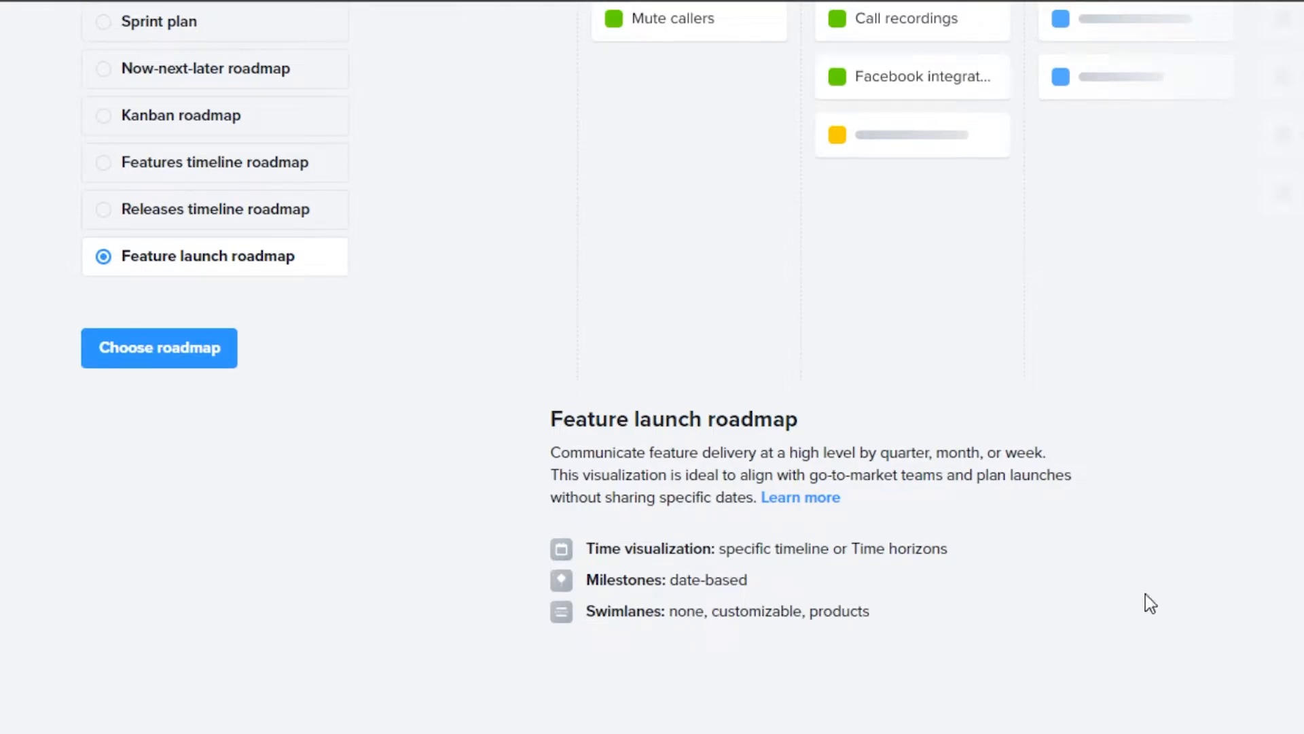
scroll(505, 414, up, 3)
click(160, 586)
click(153, 590)
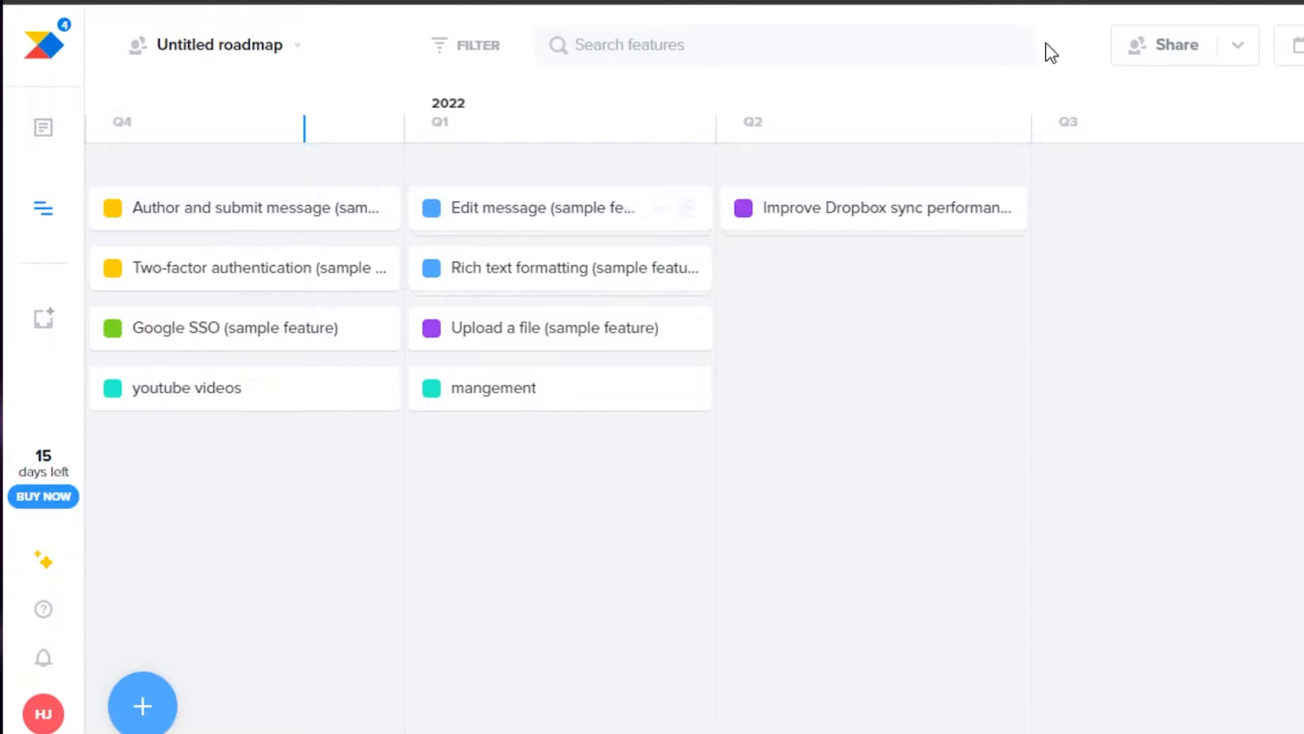
Rename the currently open untitled roadmap to TEST ROADMAP in the list of roadmaps
click(299, 46)
click(283, 51)
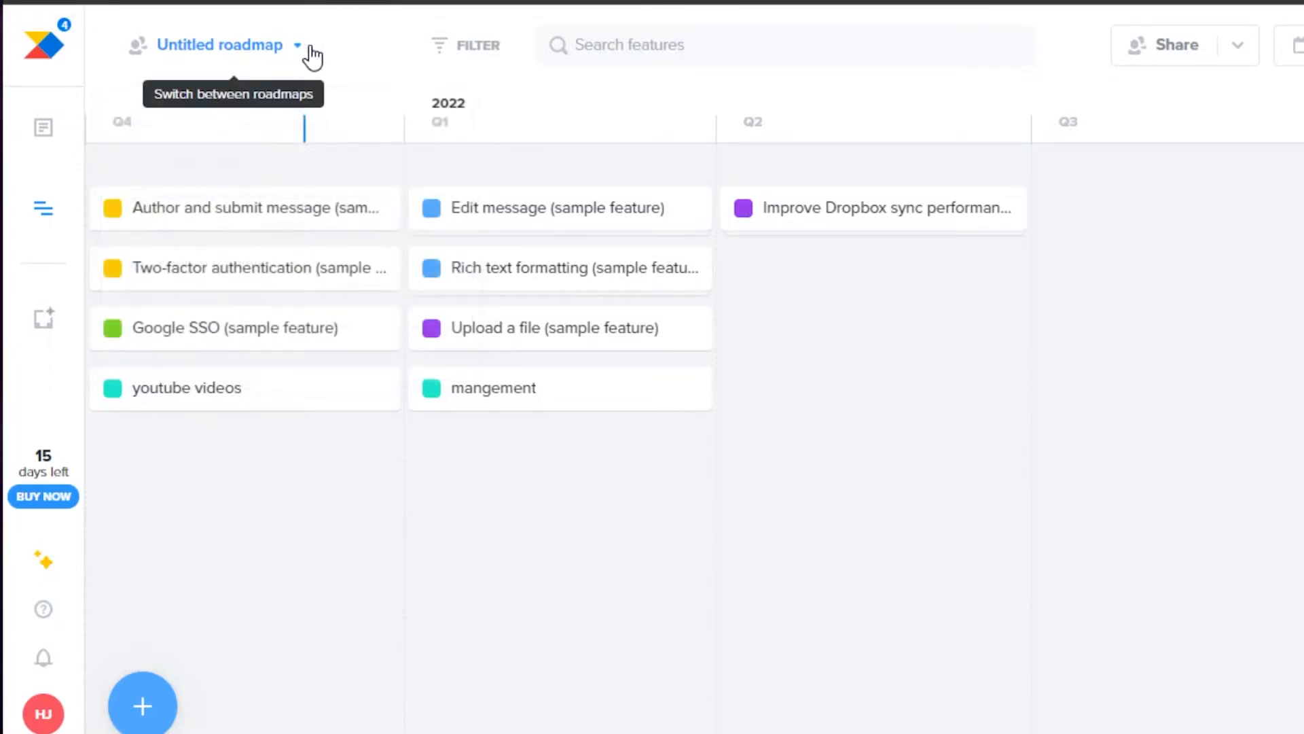
click(234, 49)
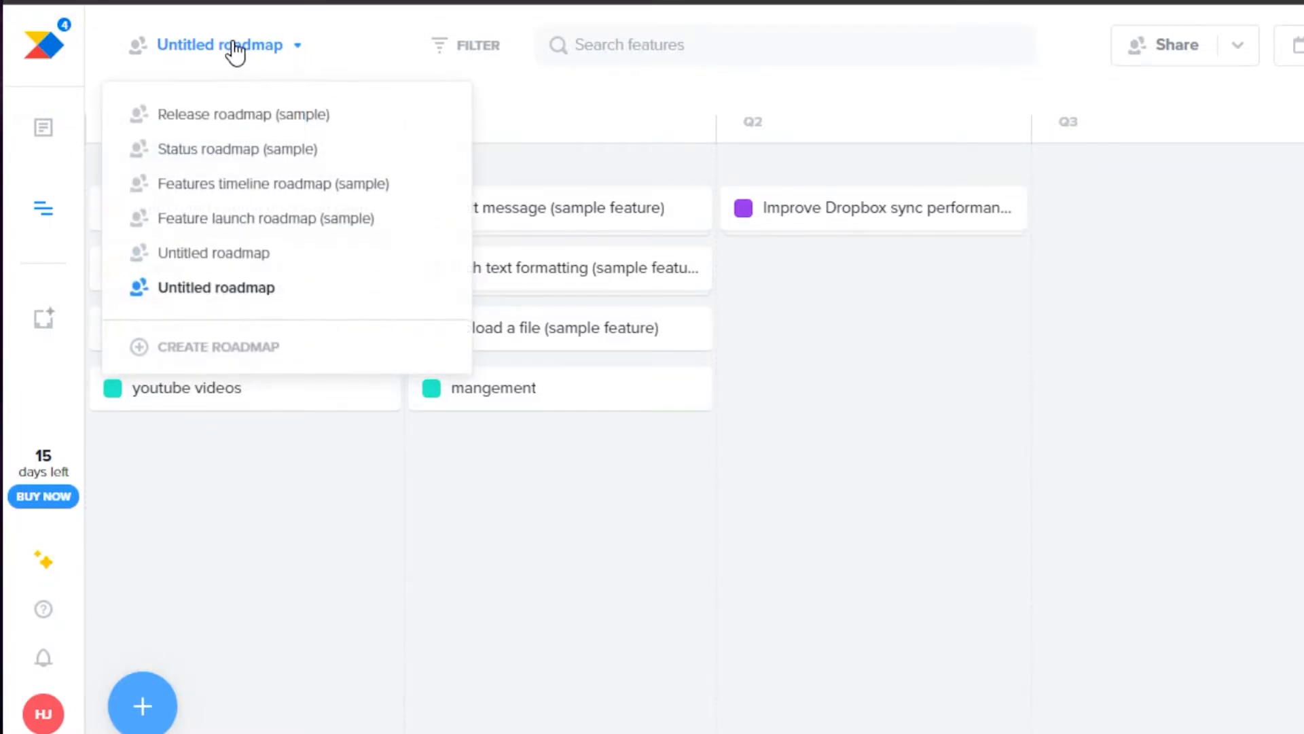
click(358, 27)
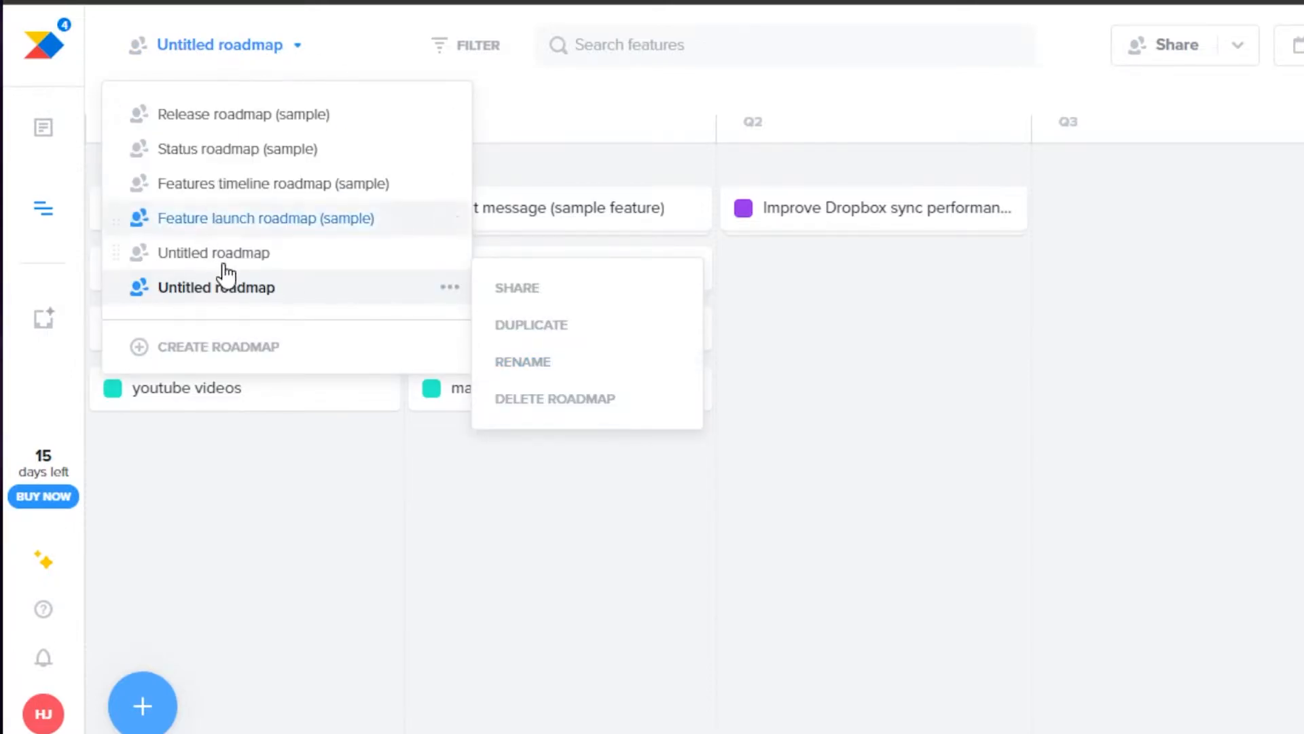
click(542, 373)
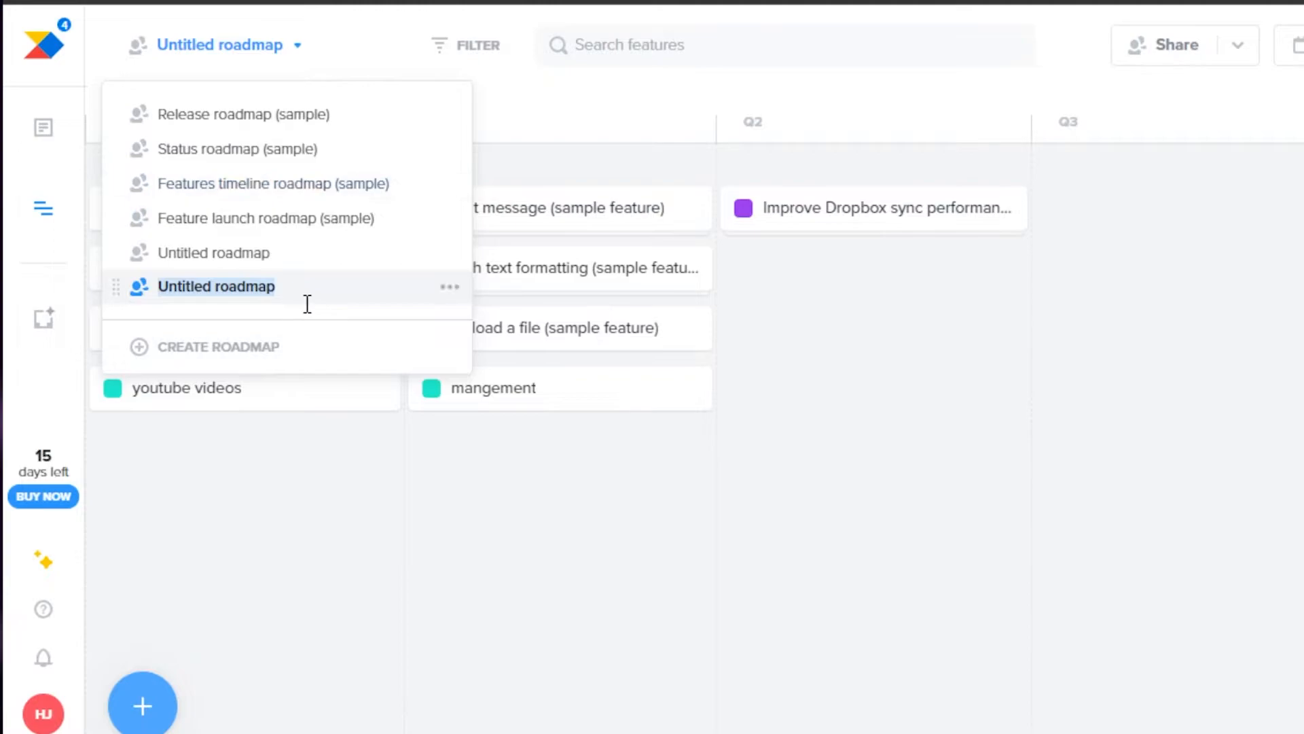
click(450, 286)
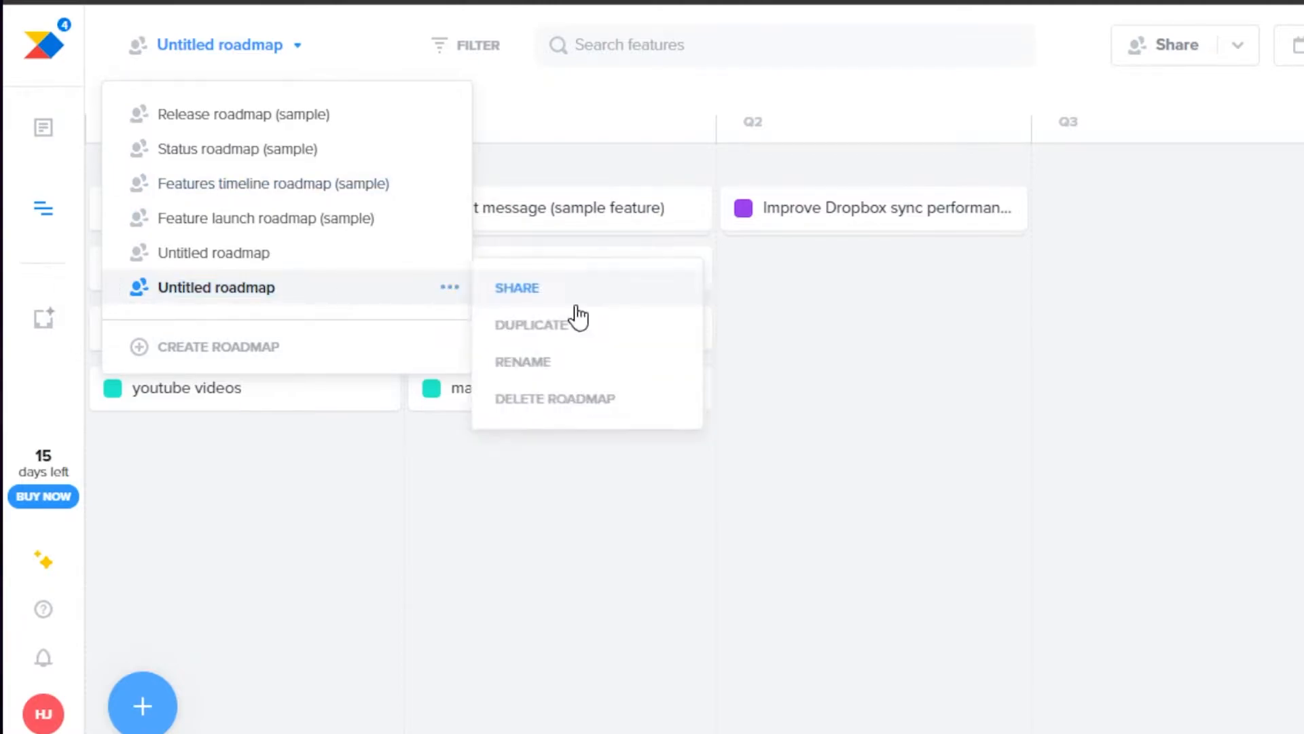
click(549, 363)
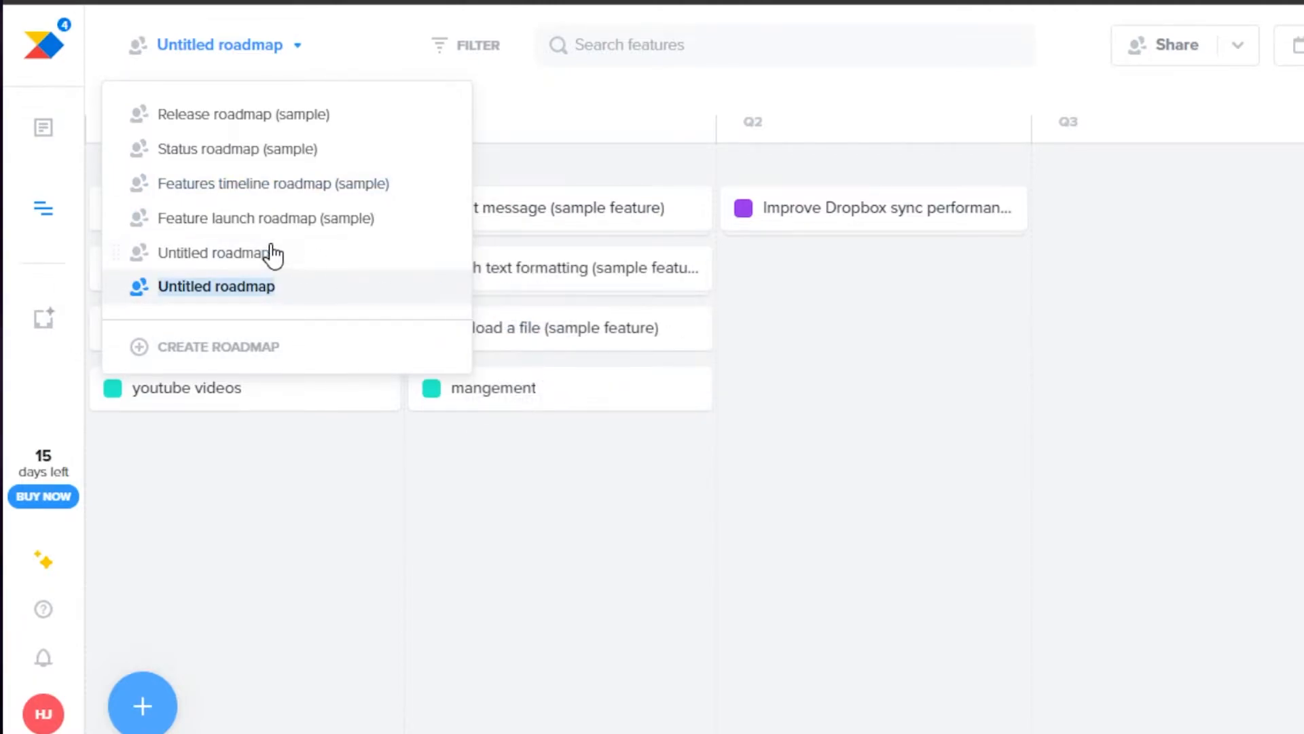
key(BackSpace)
text(TEST ROADMAP)
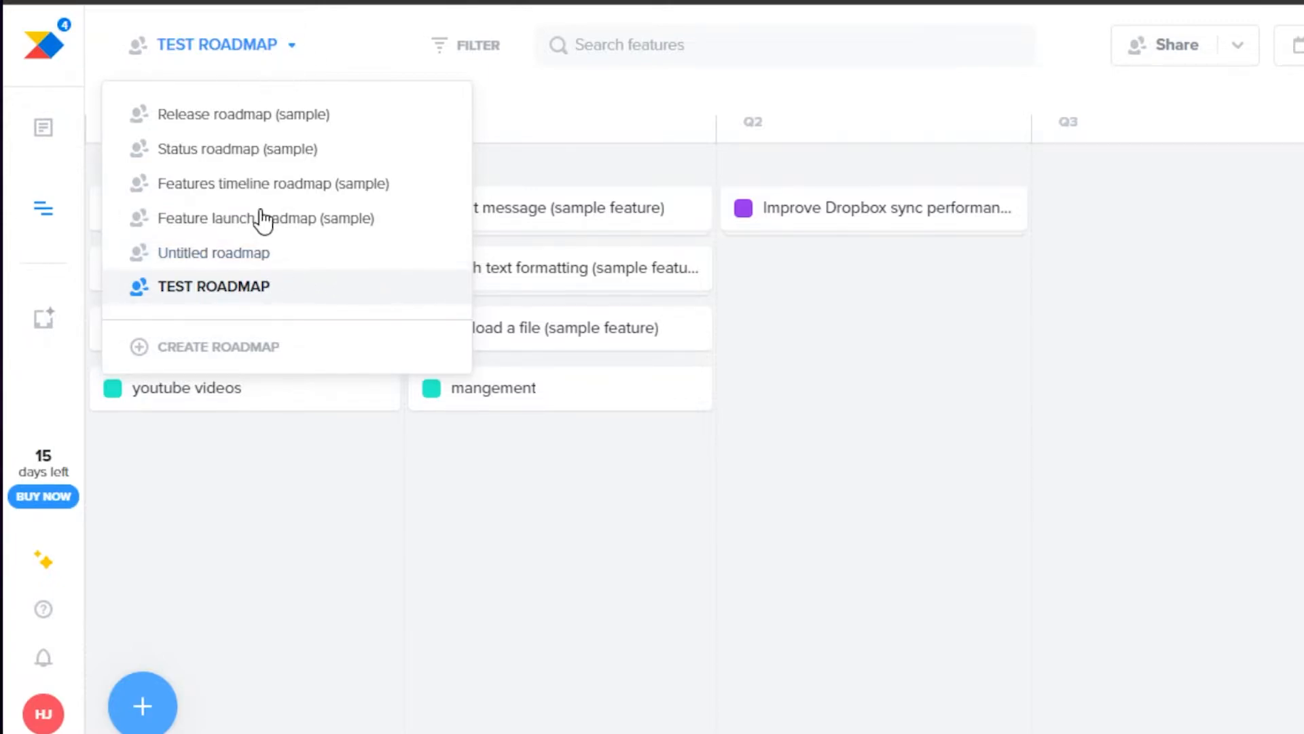
click(245, 448)
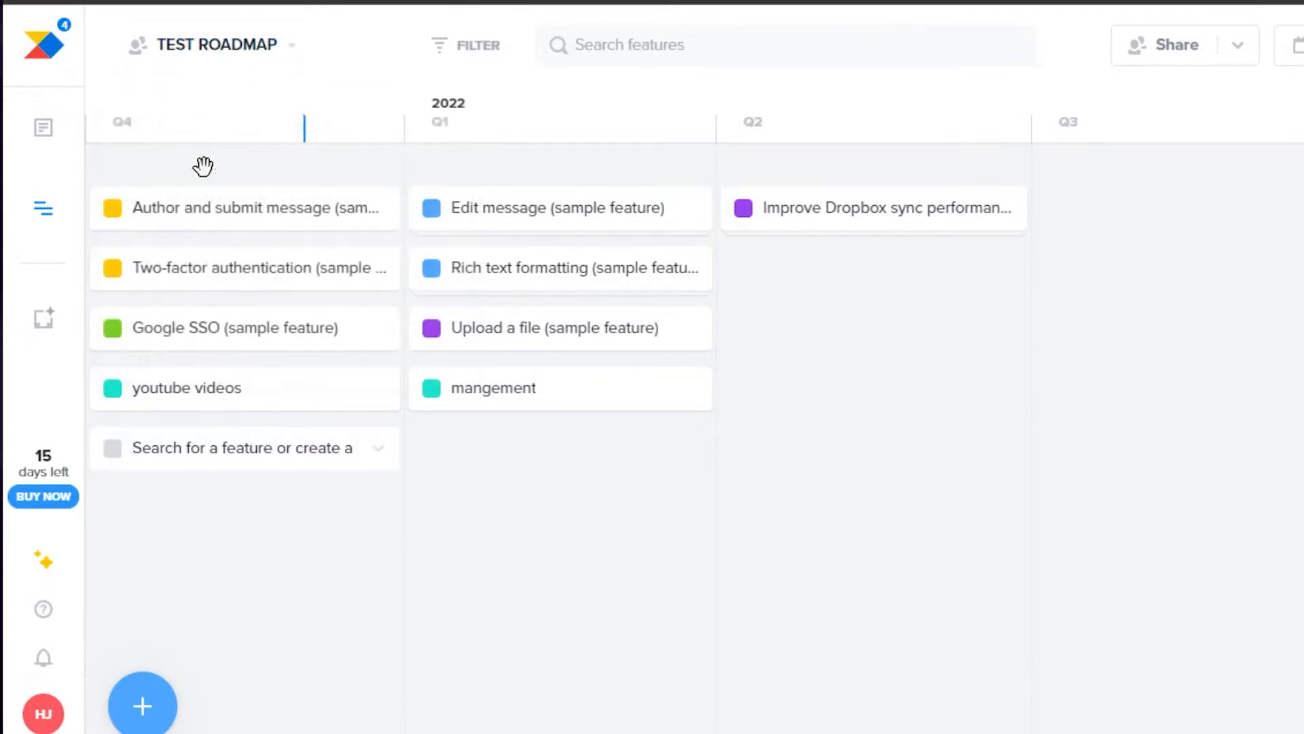
View the roadmap types offered for creating another roadmap and return to TEST ROADMAP
click(297, 49)
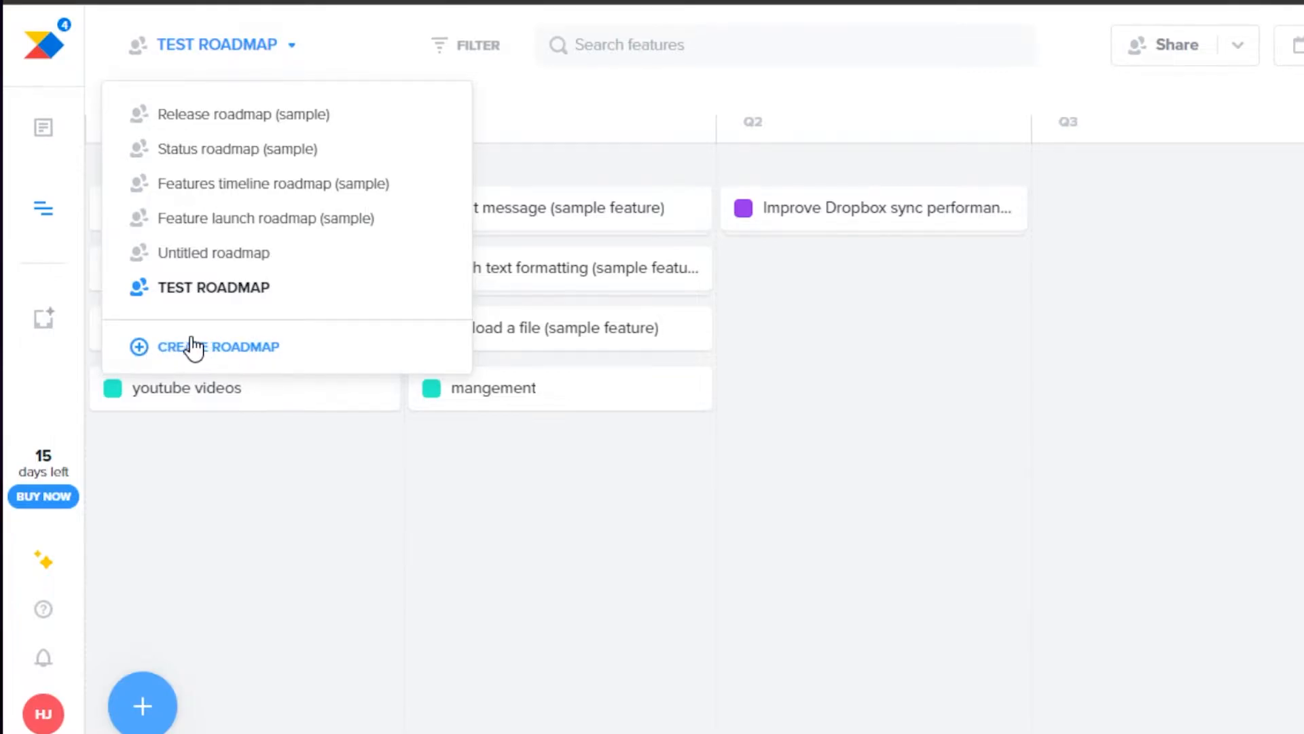
click(193, 349)
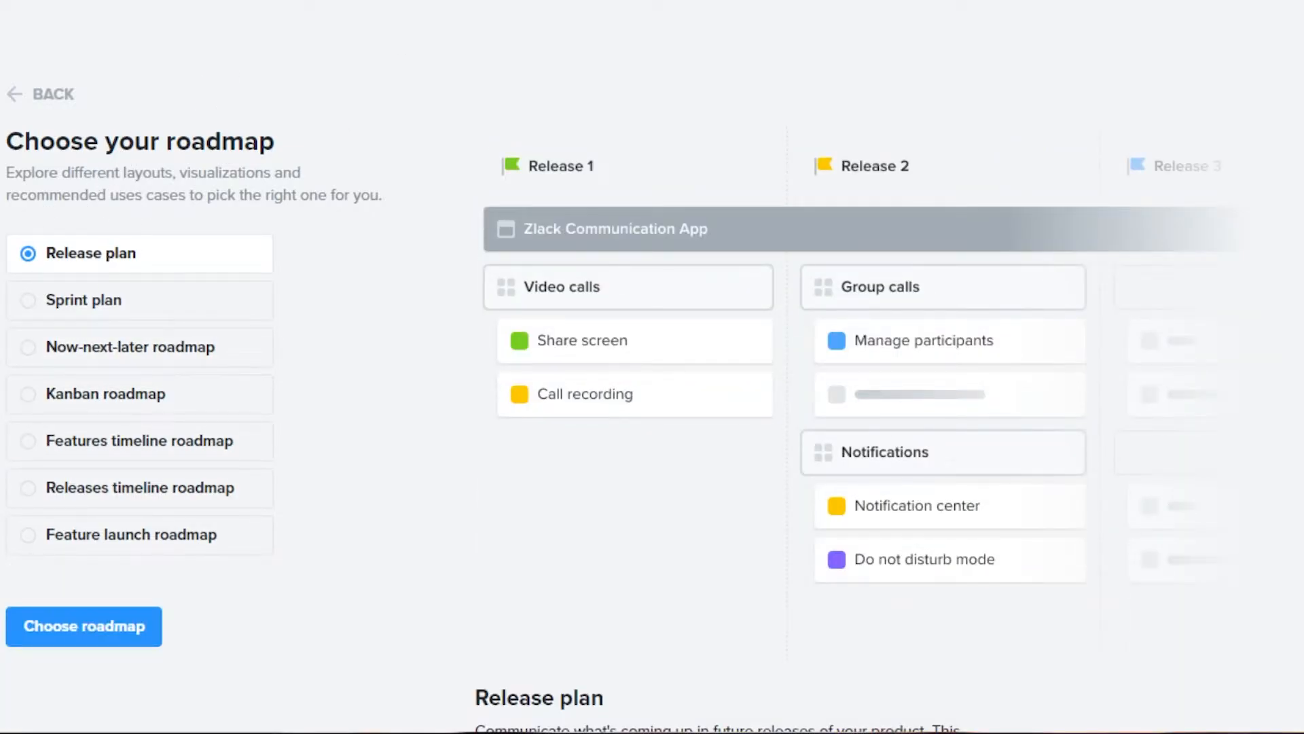
click(18, 97)
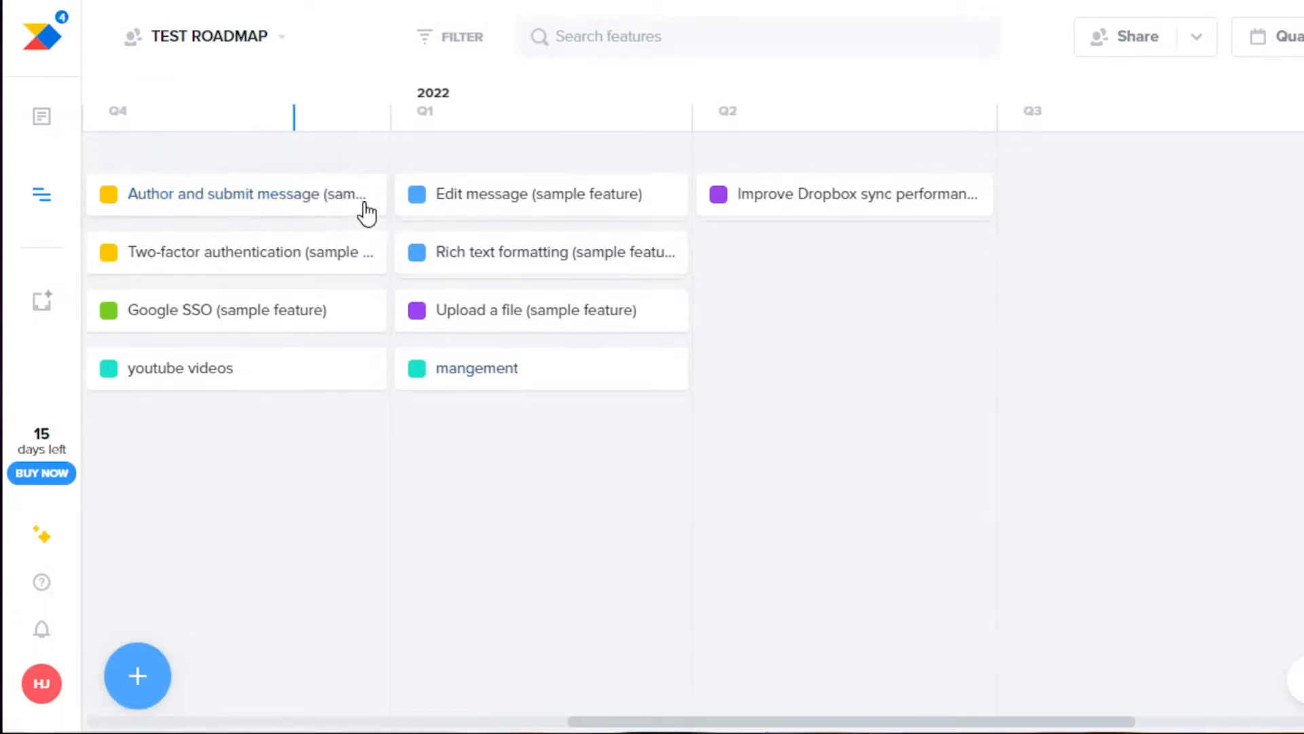
Clear the timeframe of the "Author and submit message" sample feature in the Q4 column
click(338, 196)
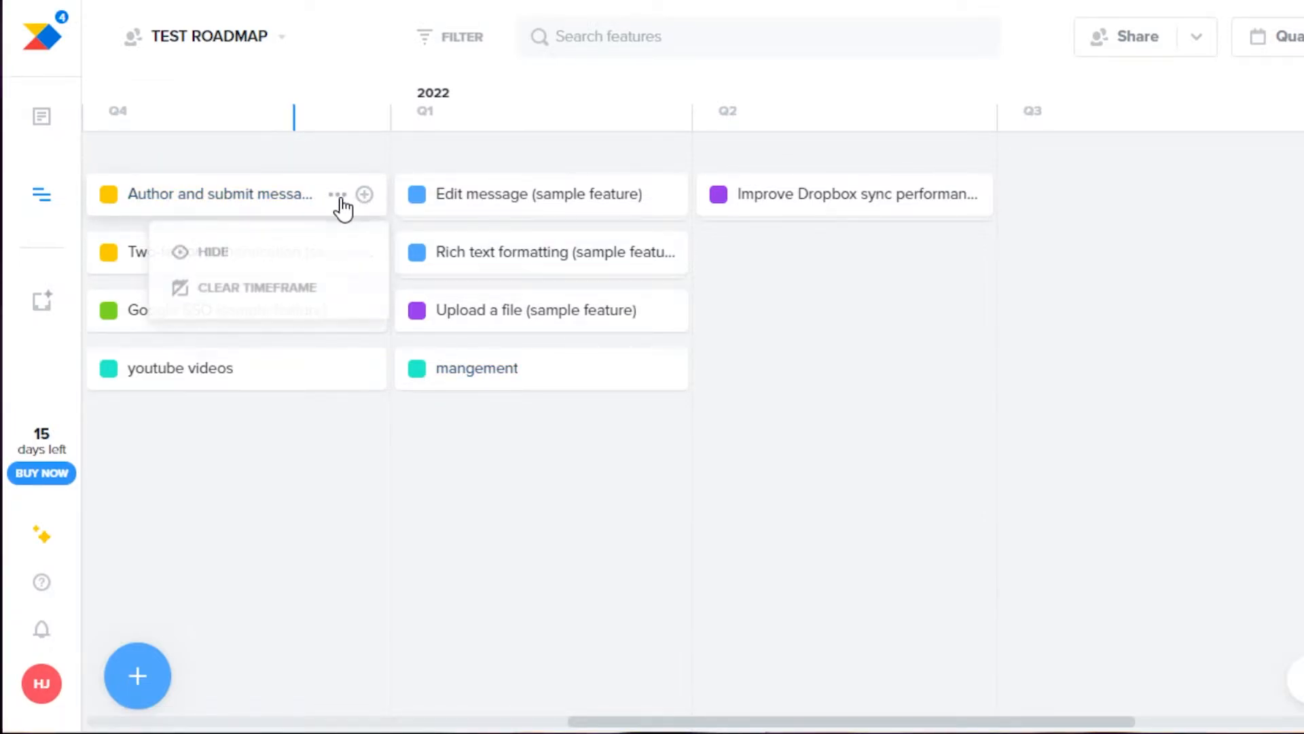
click(252, 288)
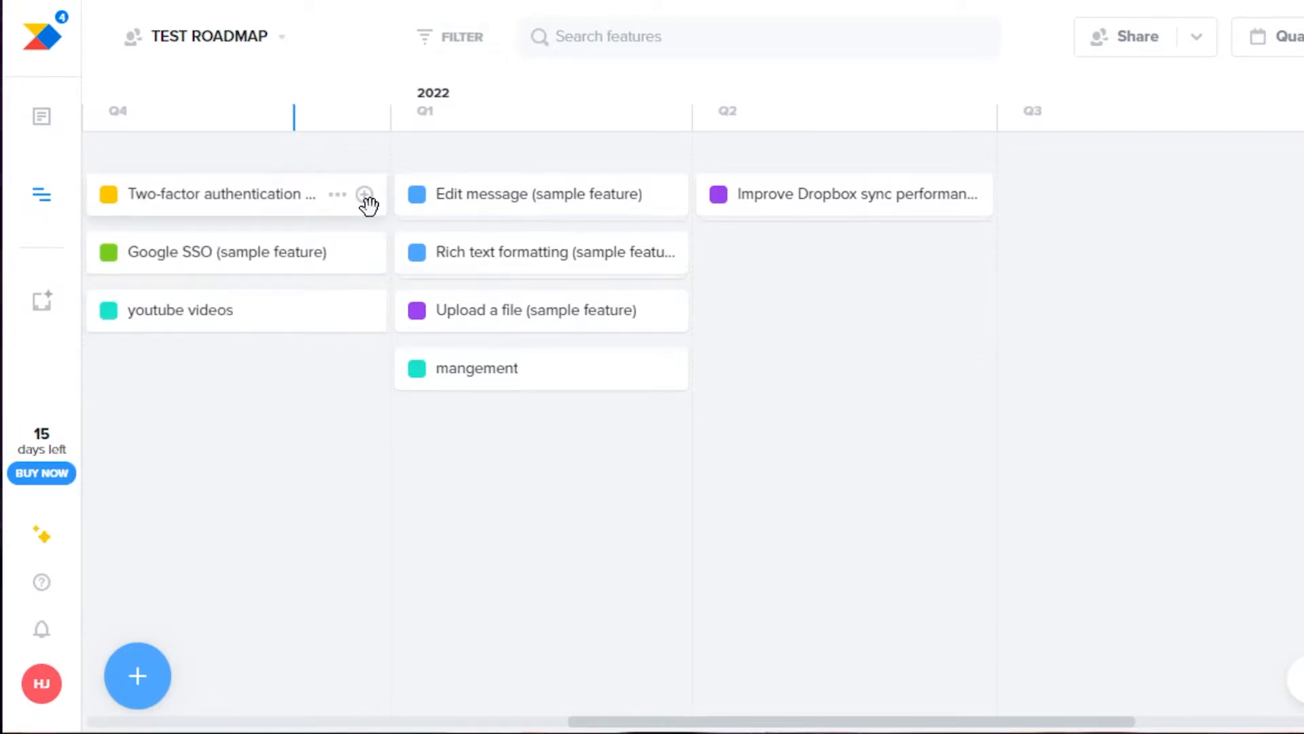
Clear the timeframe of the "Two-factor authentication" sample feature in the Q4 column
click(337, 196)
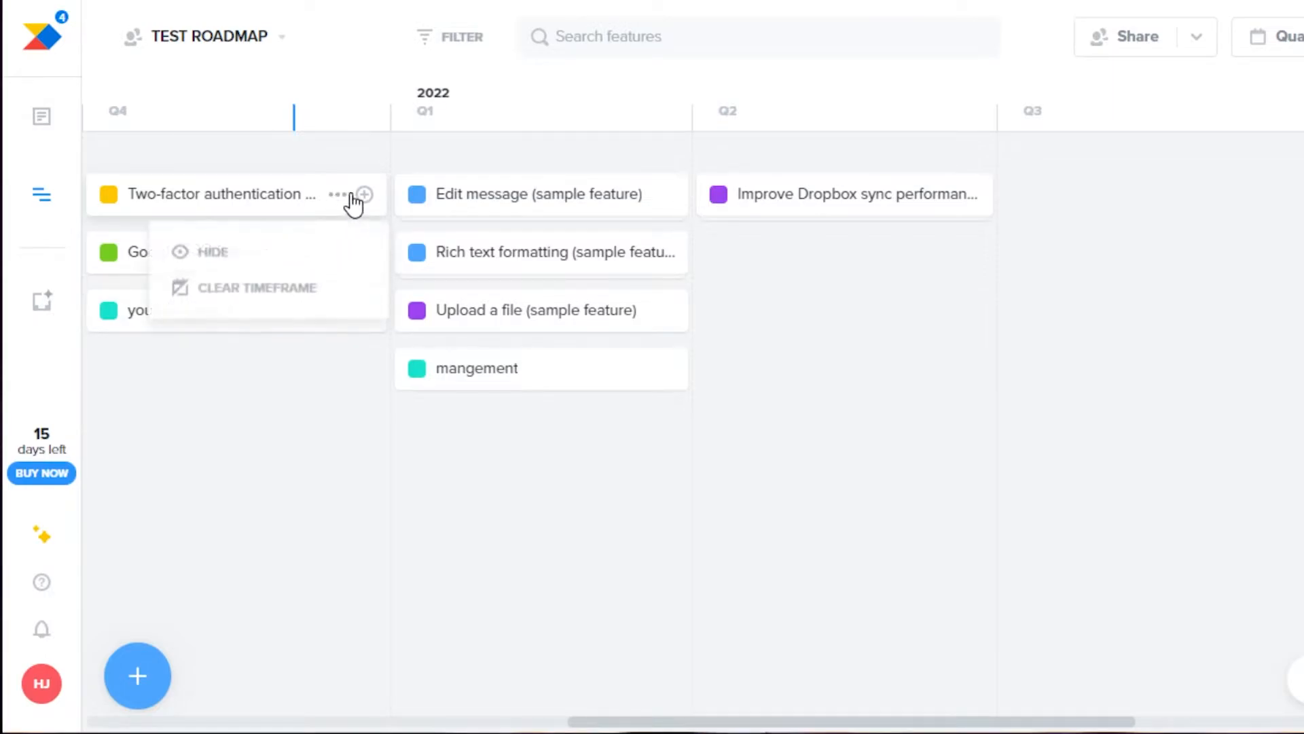
click(235, 306)
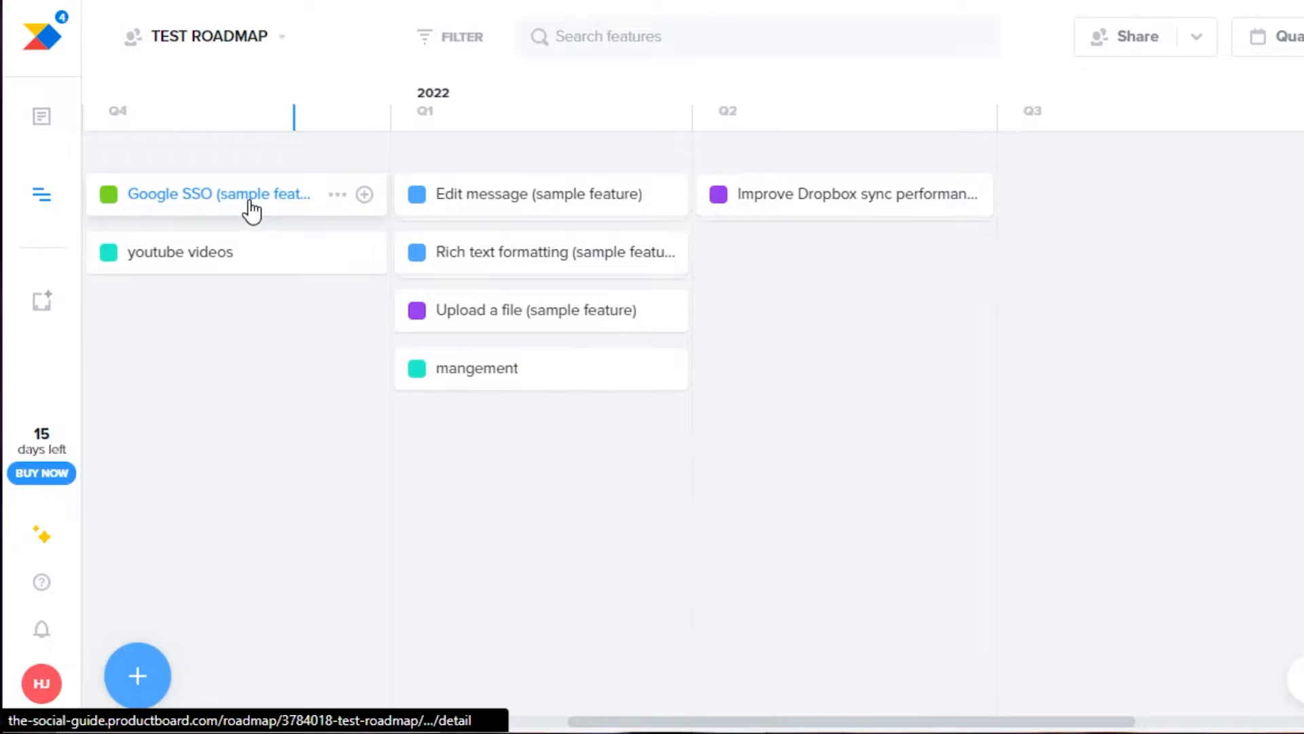
Move Google SSO to Q3 2022, the mangement feature to Q4 2021, and Upload a file to Q2 2022
drag(258, 235, 1182, 165)
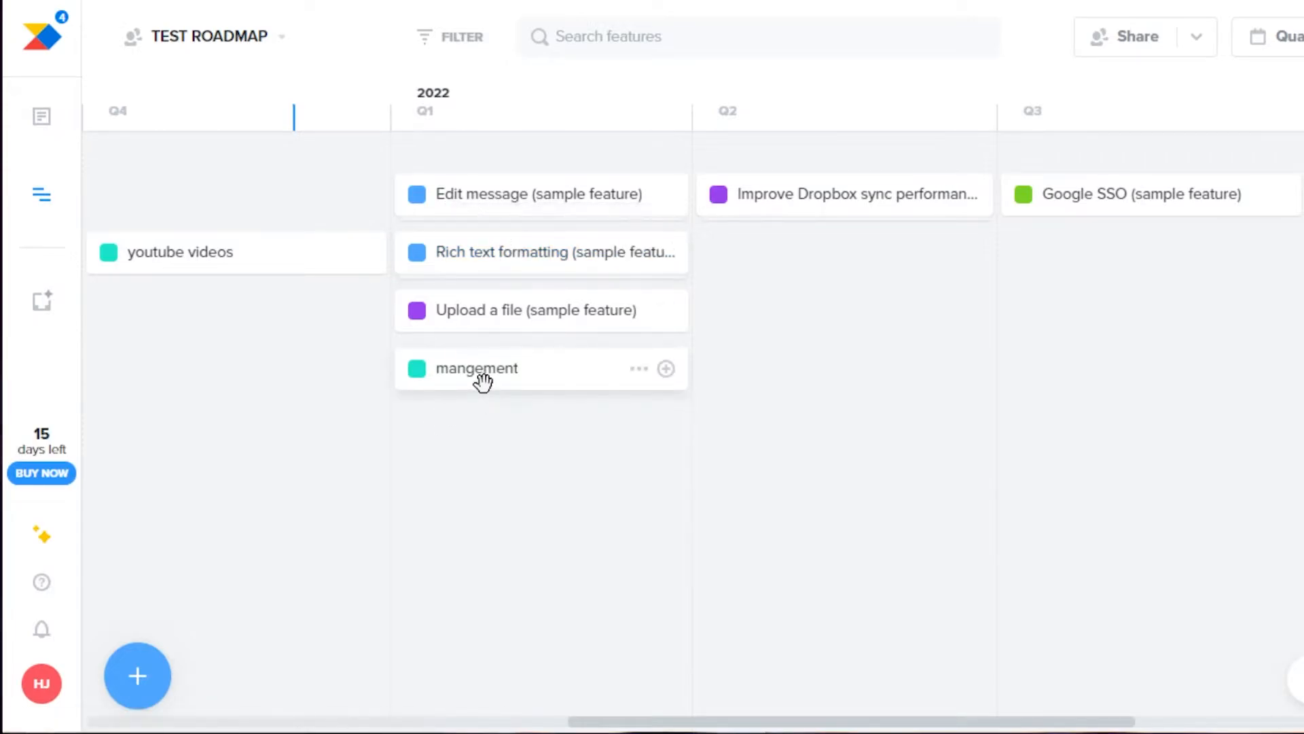
drag(395, 365, 156, 234)
drag(594, 325, 868, 259)
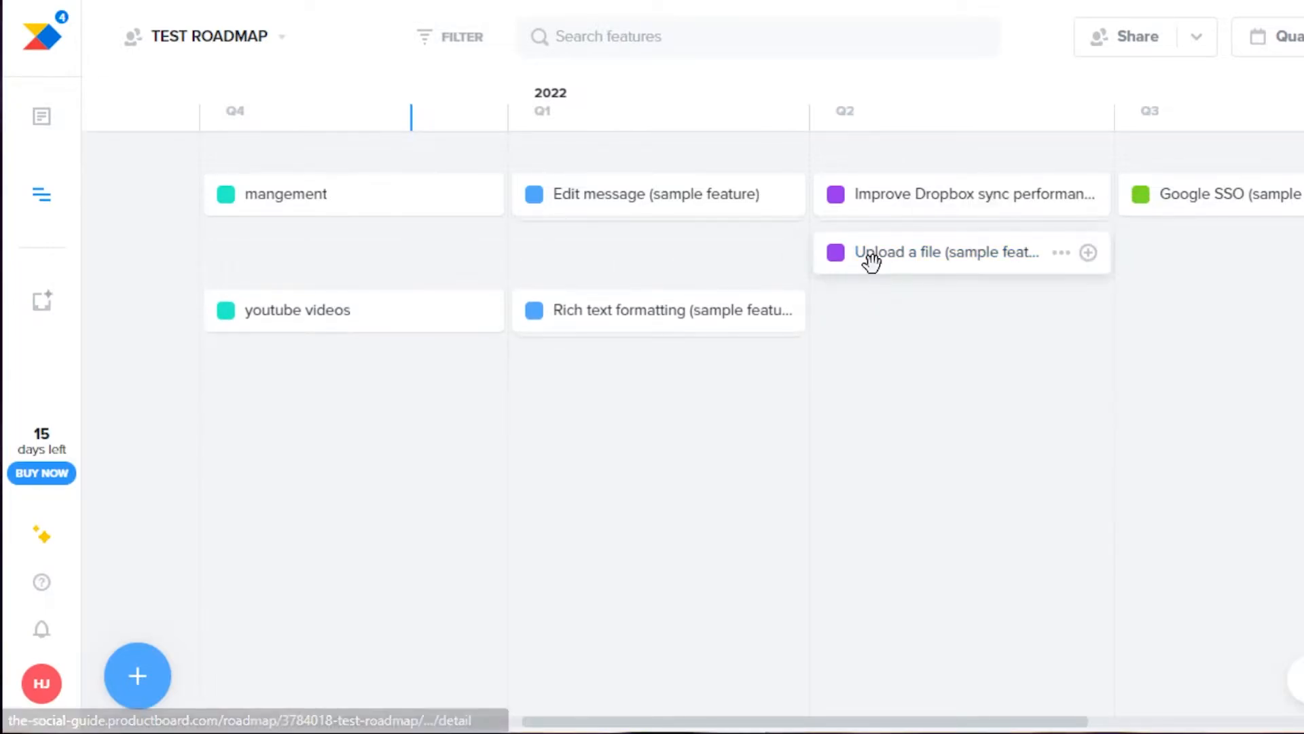
Rearrange the cards so youtube videos, Rich text formatting and Upload a file sit in the second row of their quarters
drag(624, 242, 611, 212)
drag(383, 290, 385, 248)
drag(921, 312, 920, 246)
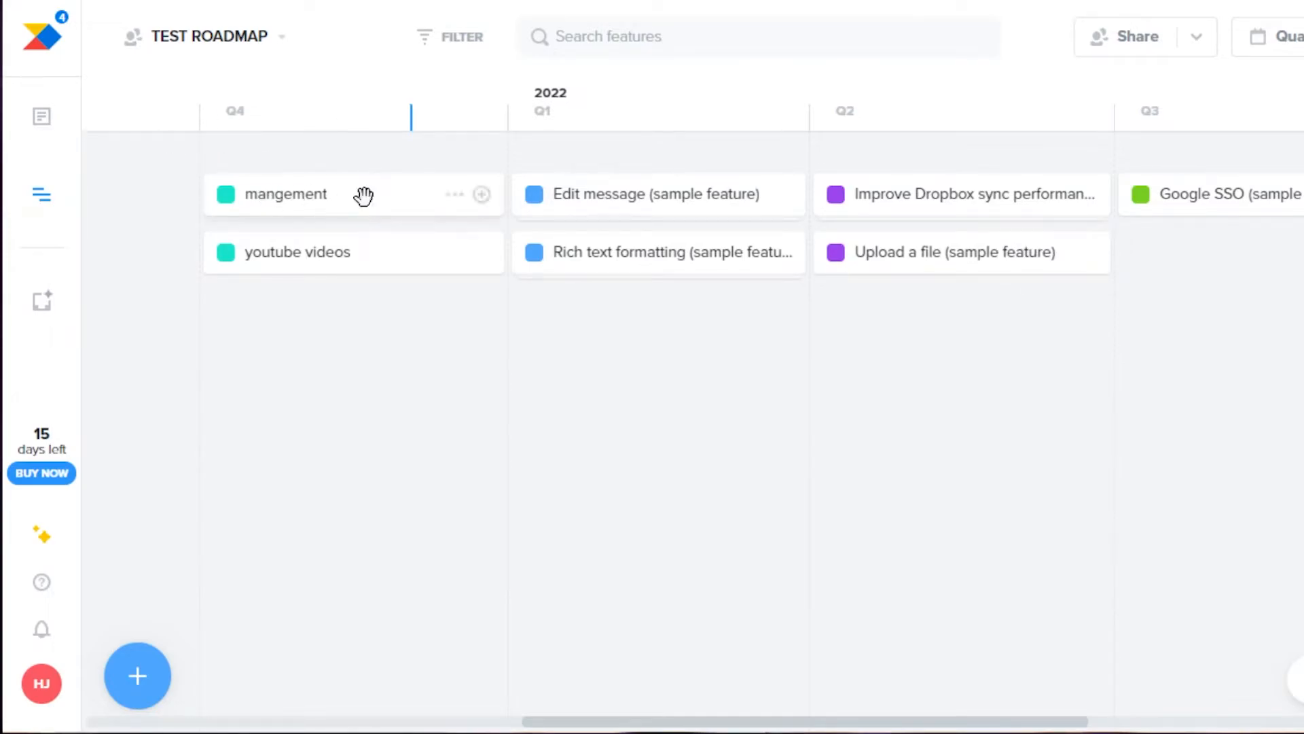
View the options for the mangement feature and the status choices for youtube videos without changing either
click(453, 194)
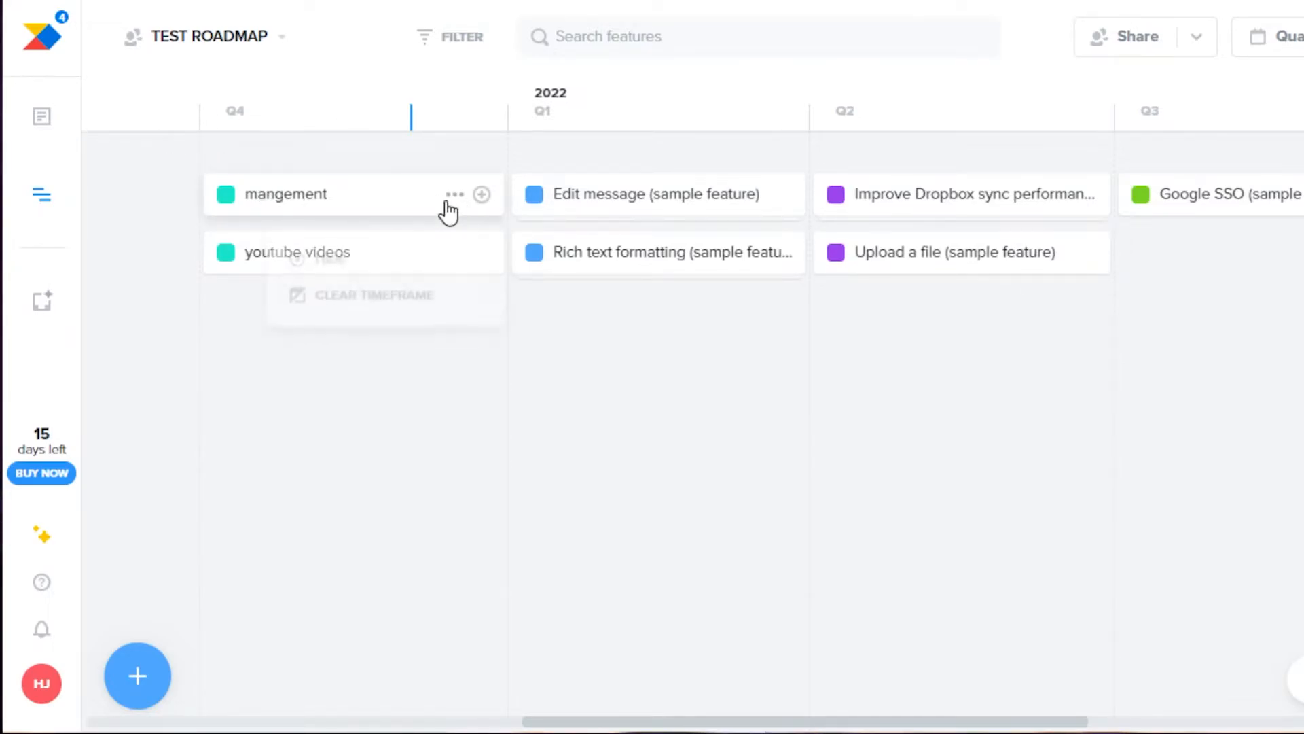
click(229, 256)
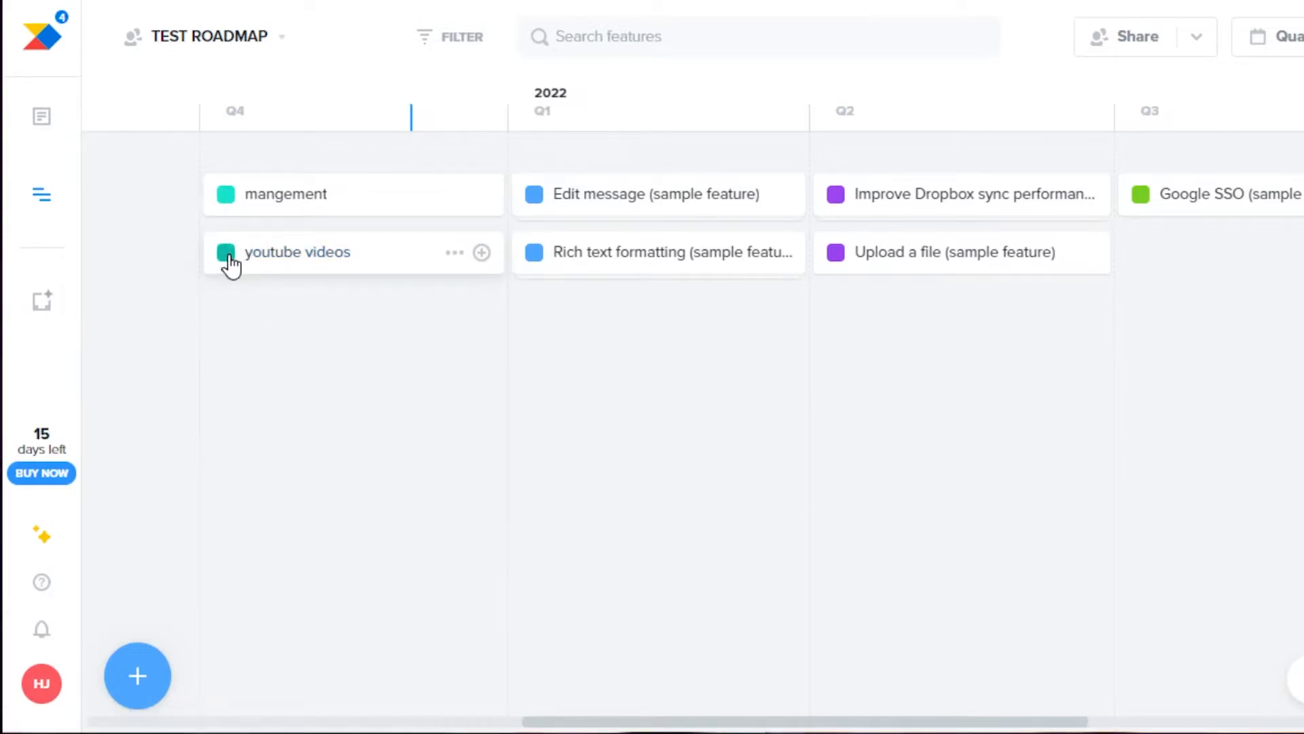
click(230, 257)
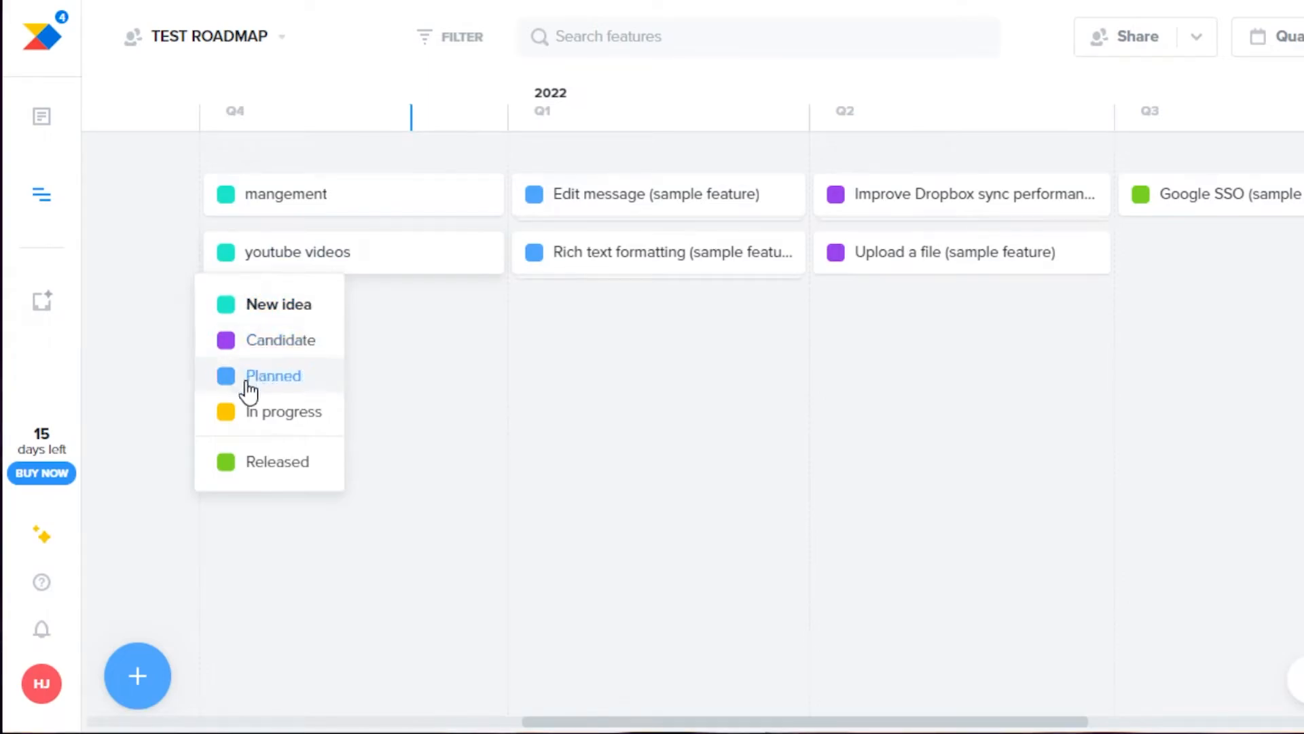
click(529, 438)
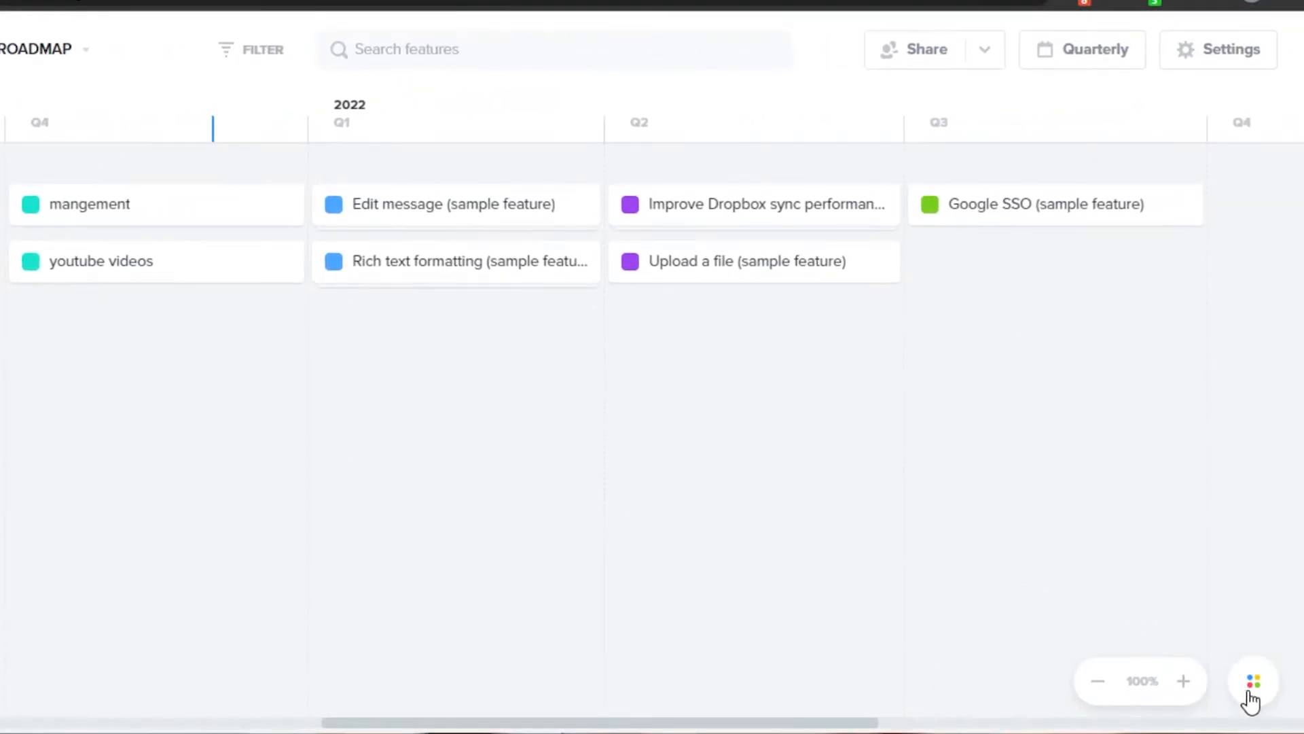
Display the feature status legend and change the mangement feature's status to In progress
click(1253, 699)
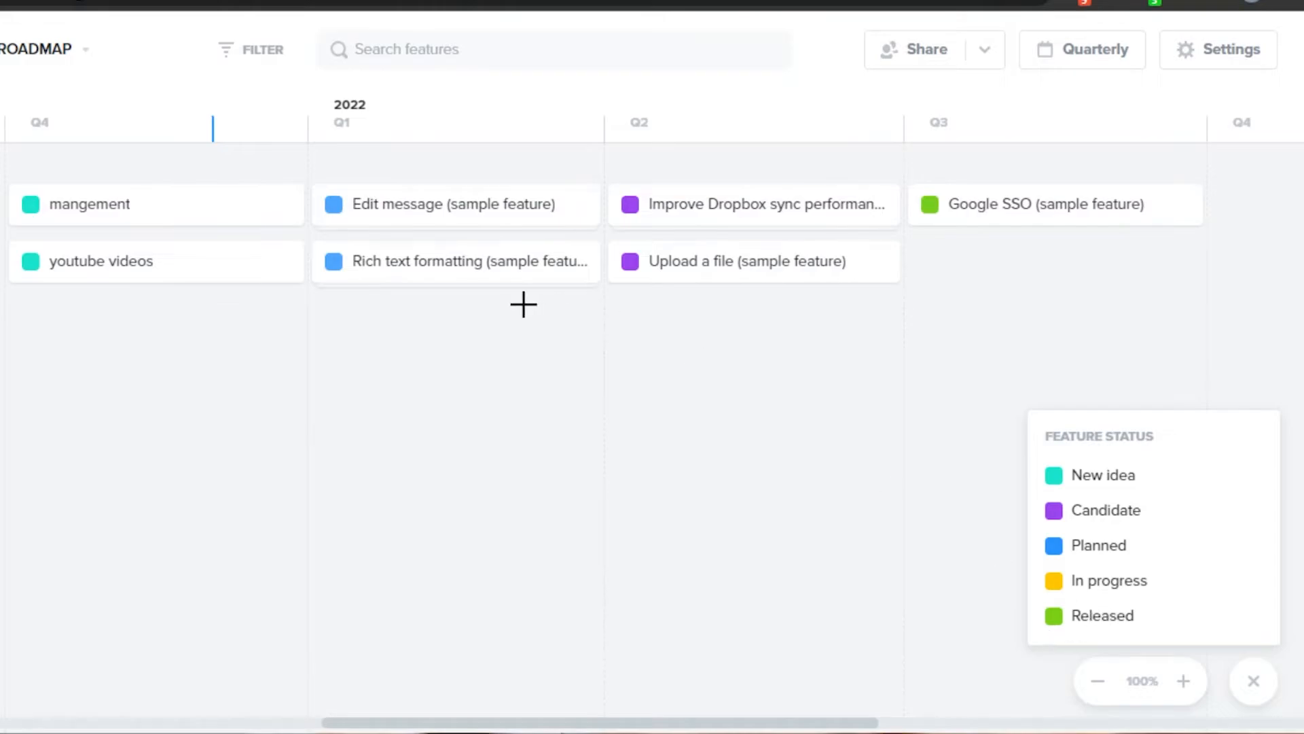
click(355, 279)
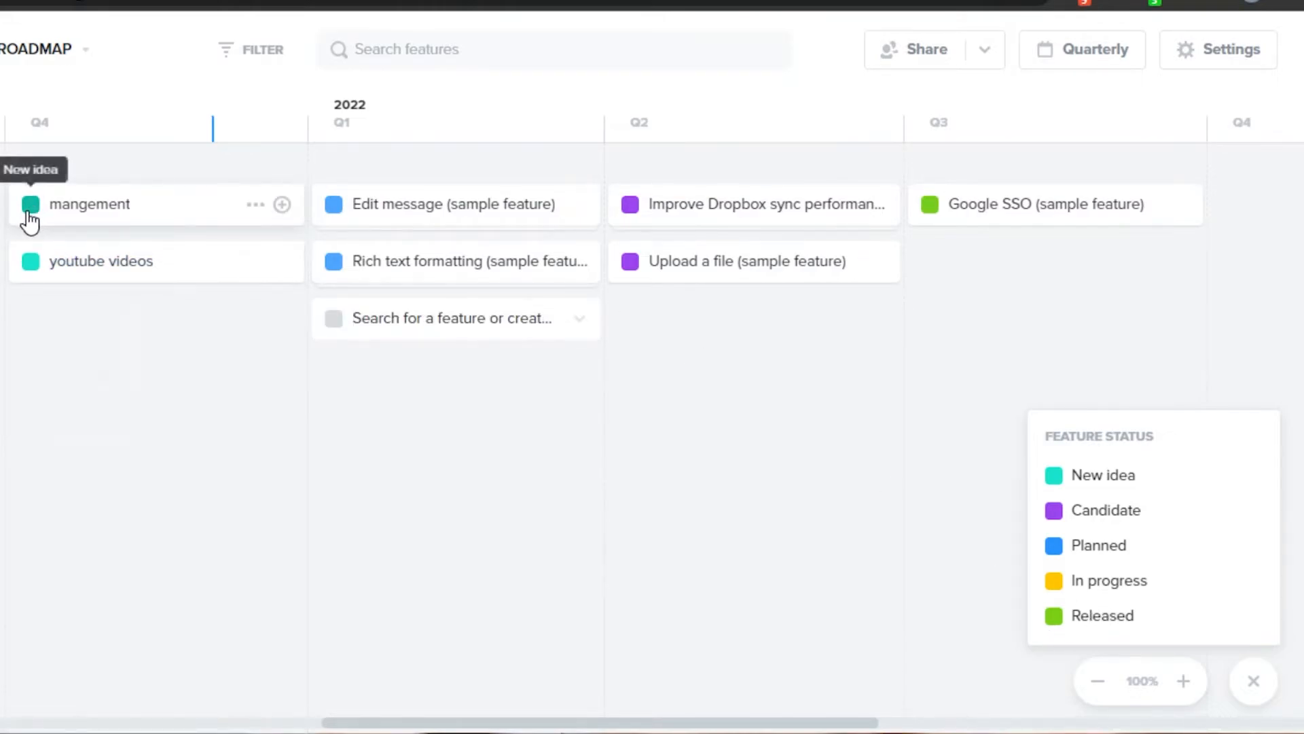
click(30, 211)
click(39, 285)
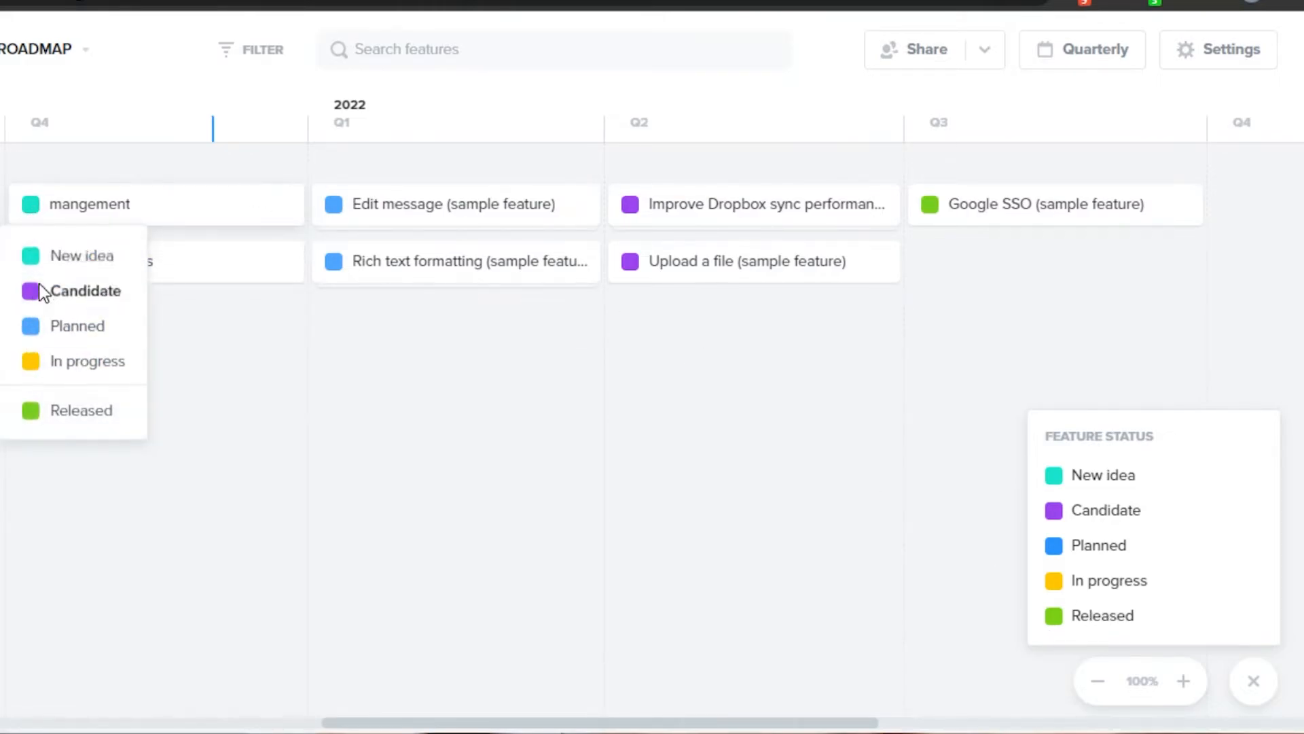
click(30, 211)
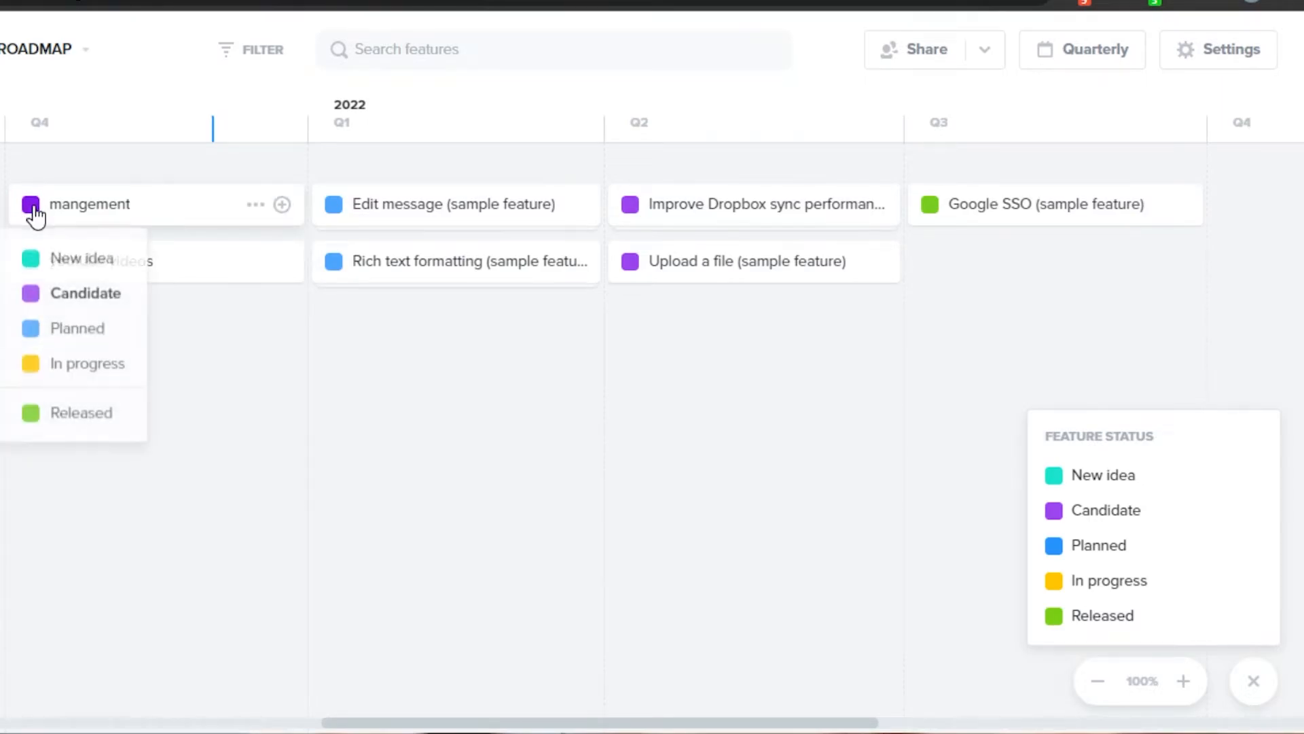
click(37, 367)
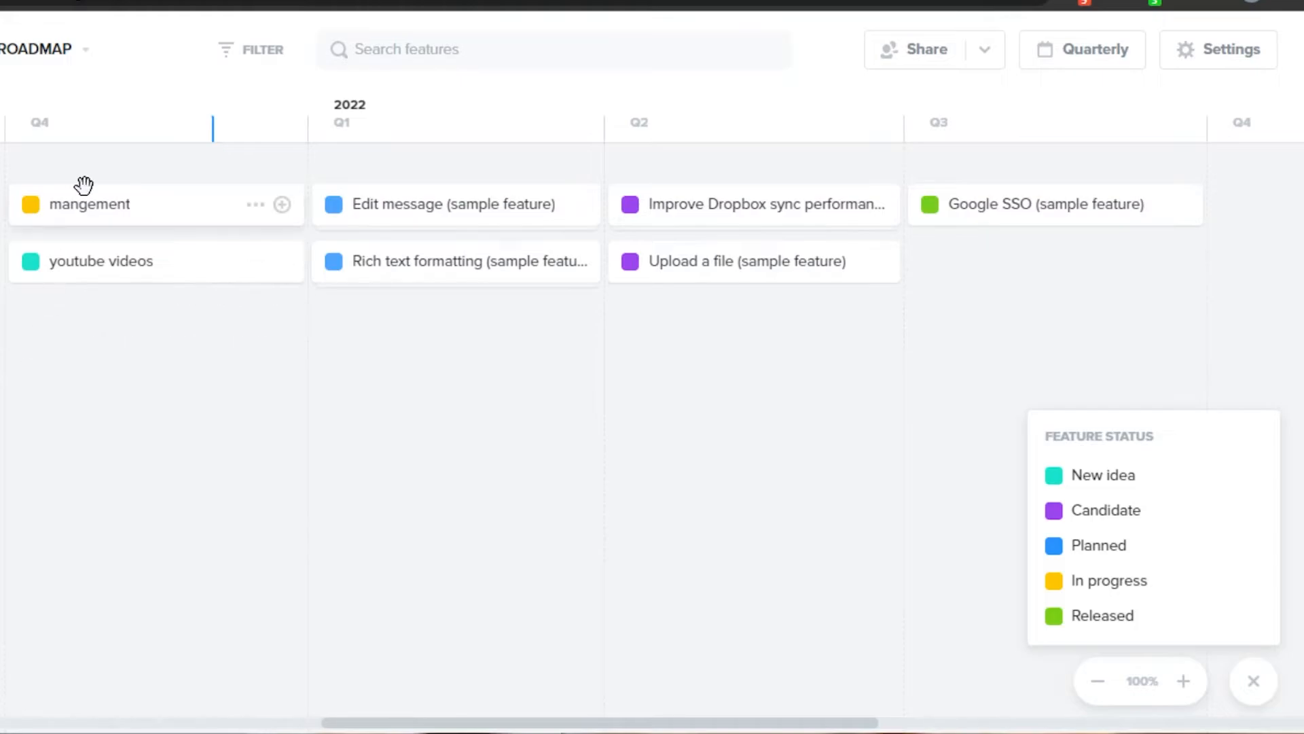
Move the mangement feature to Q3 2021 and youtube videos up to the first row of Q4
drag(99, 213, 205, 193)
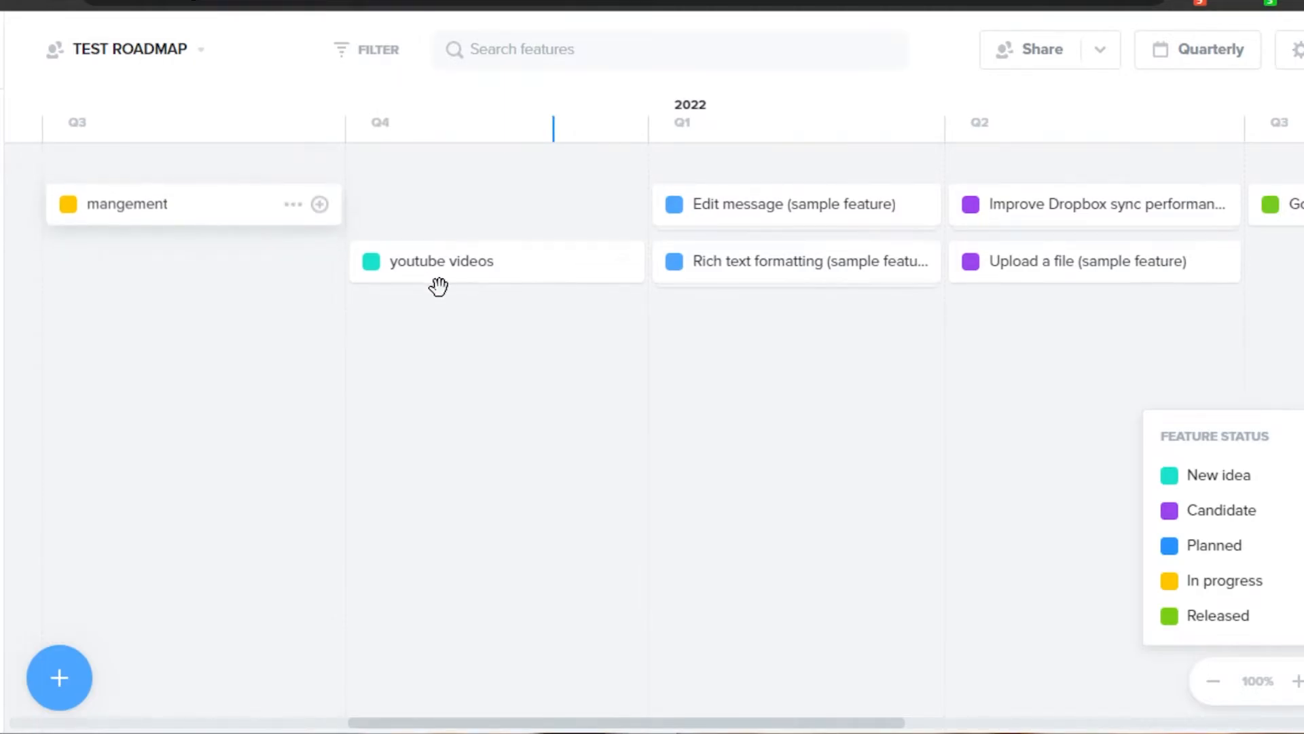
drag(466, 256, 435, 173)
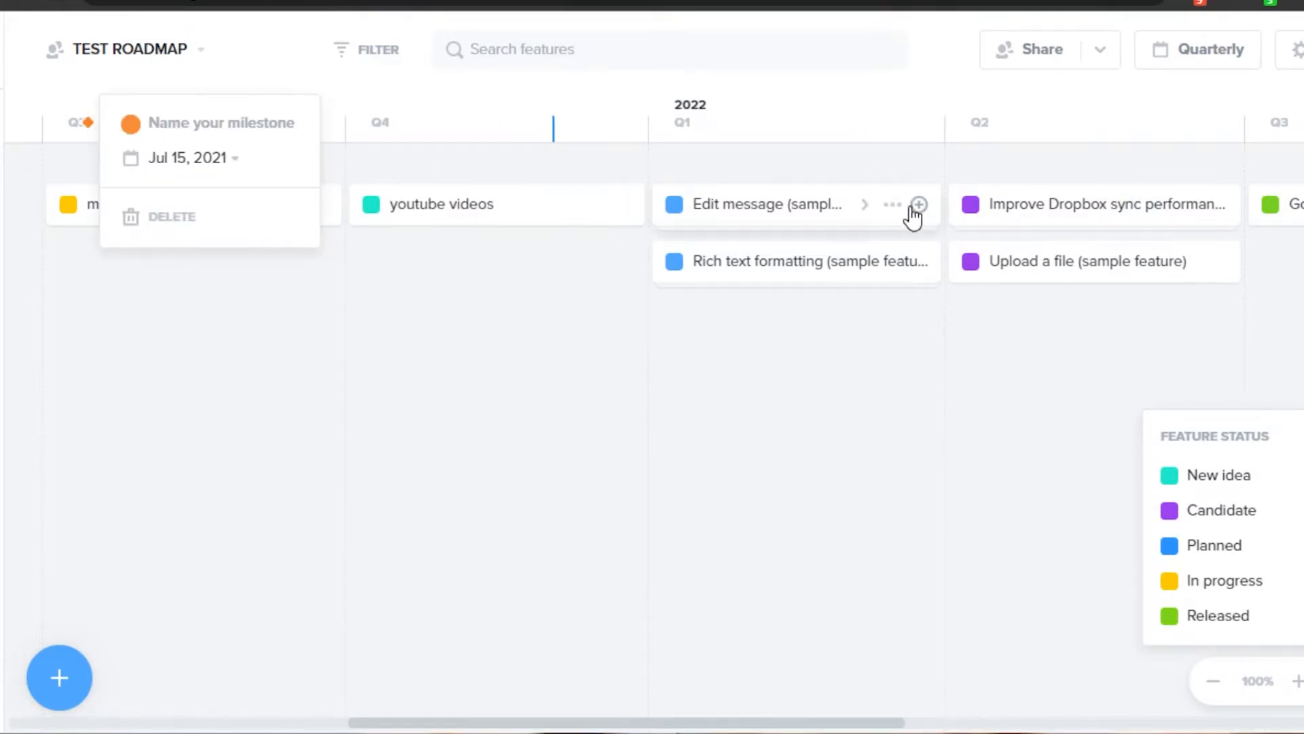
Try out a milestone named TEST dated Jul 24, 2021 in the timeline header and delete it
click(154, 299)
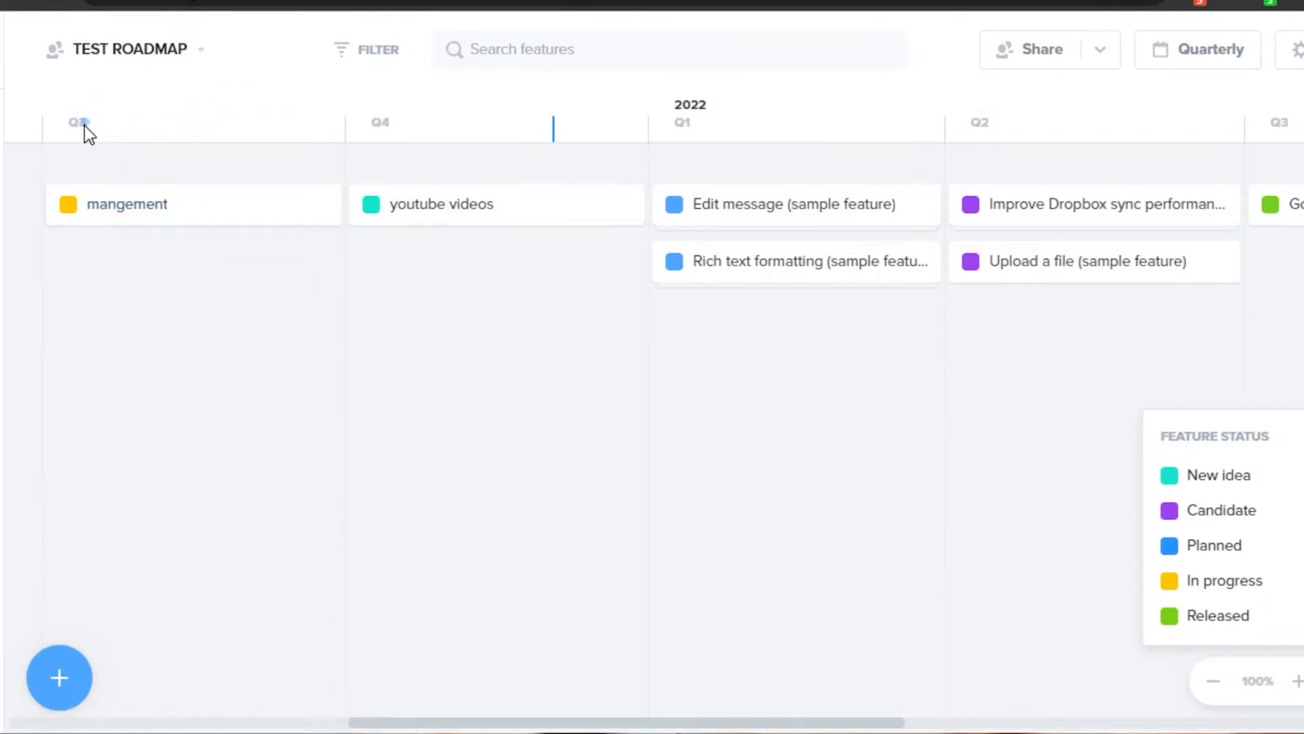
click(116, 130)
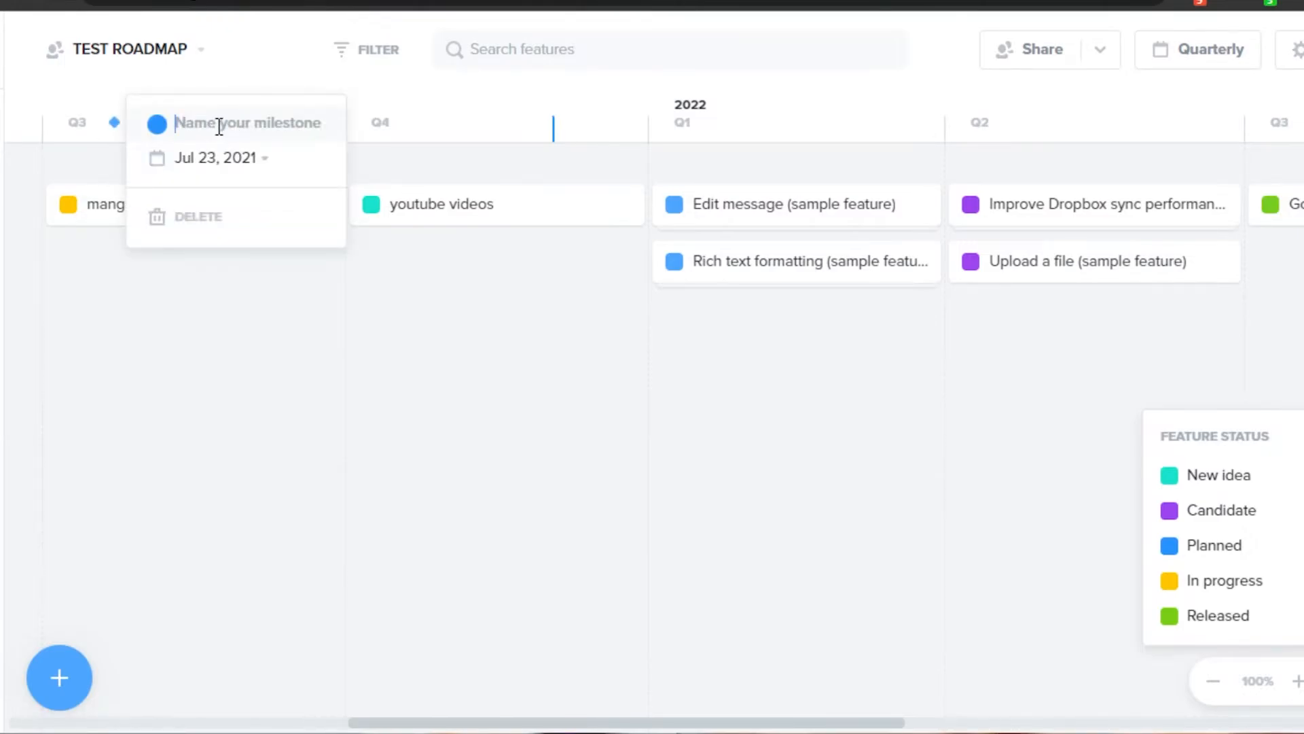
text(TEST)
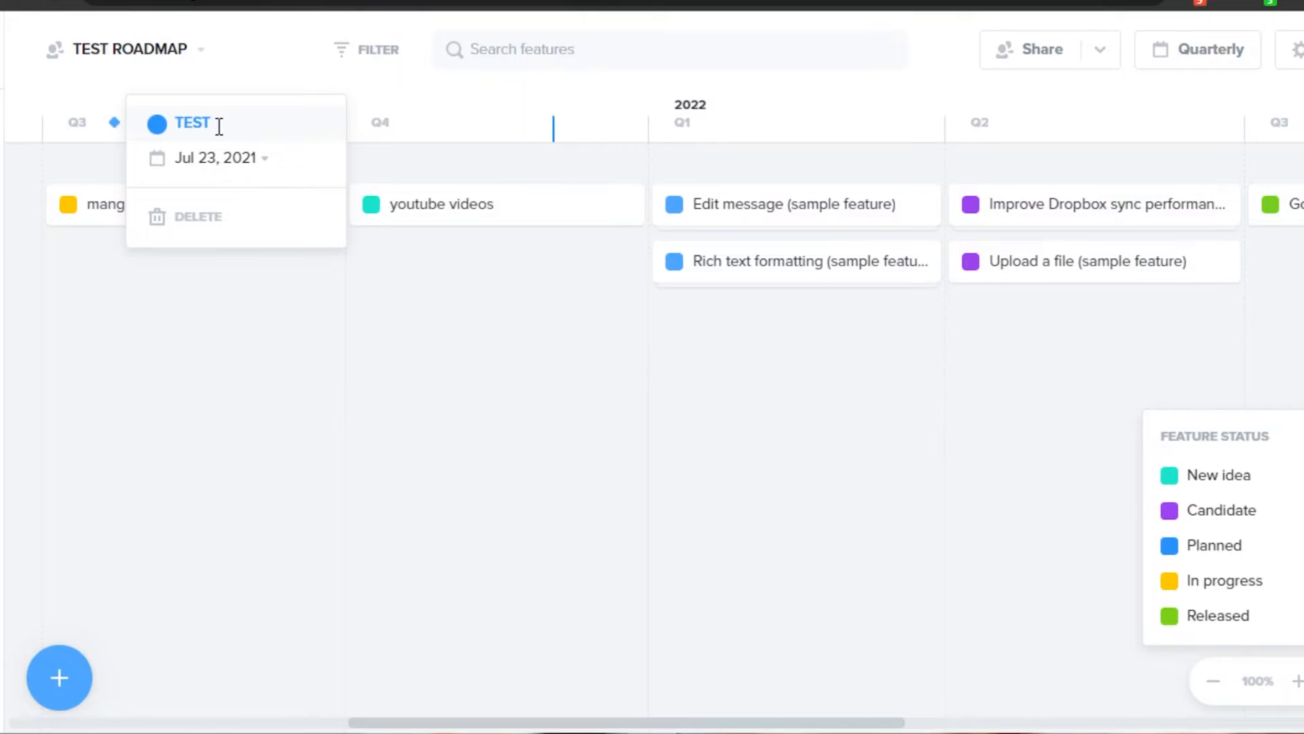
click(264, 160)
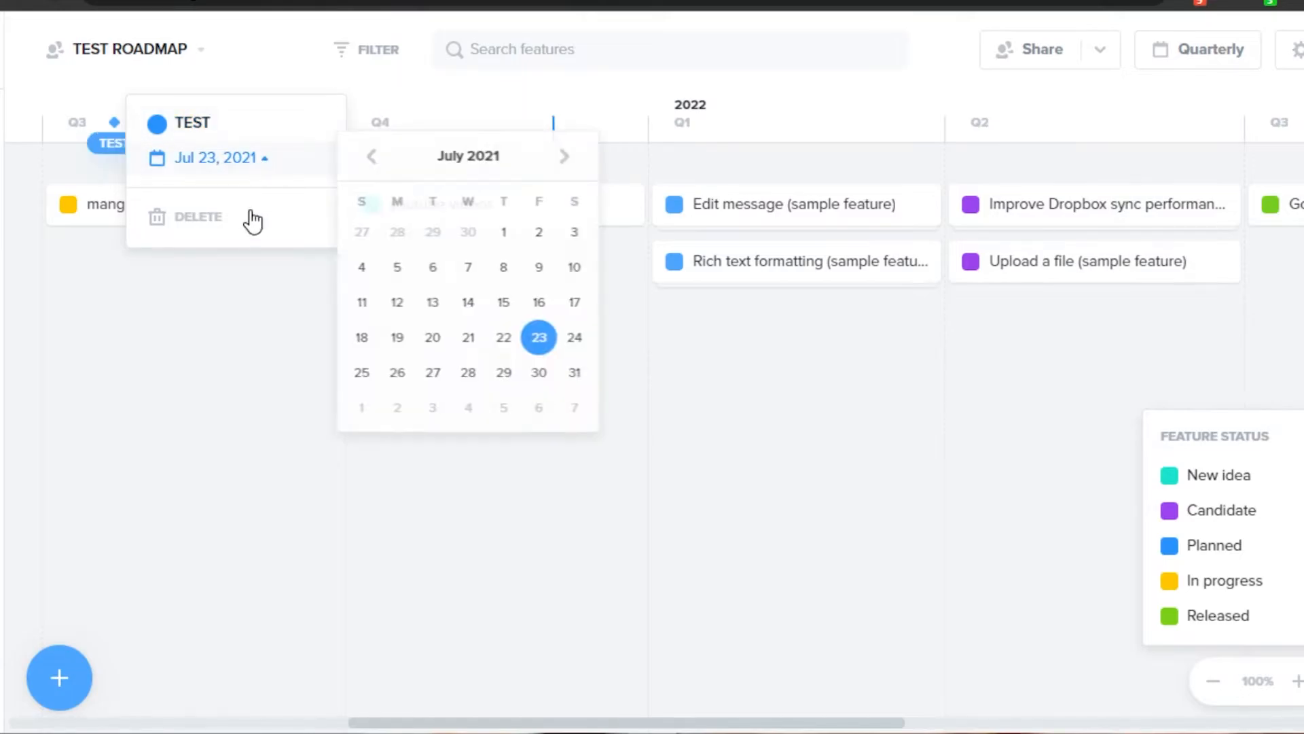
click(573, 338)
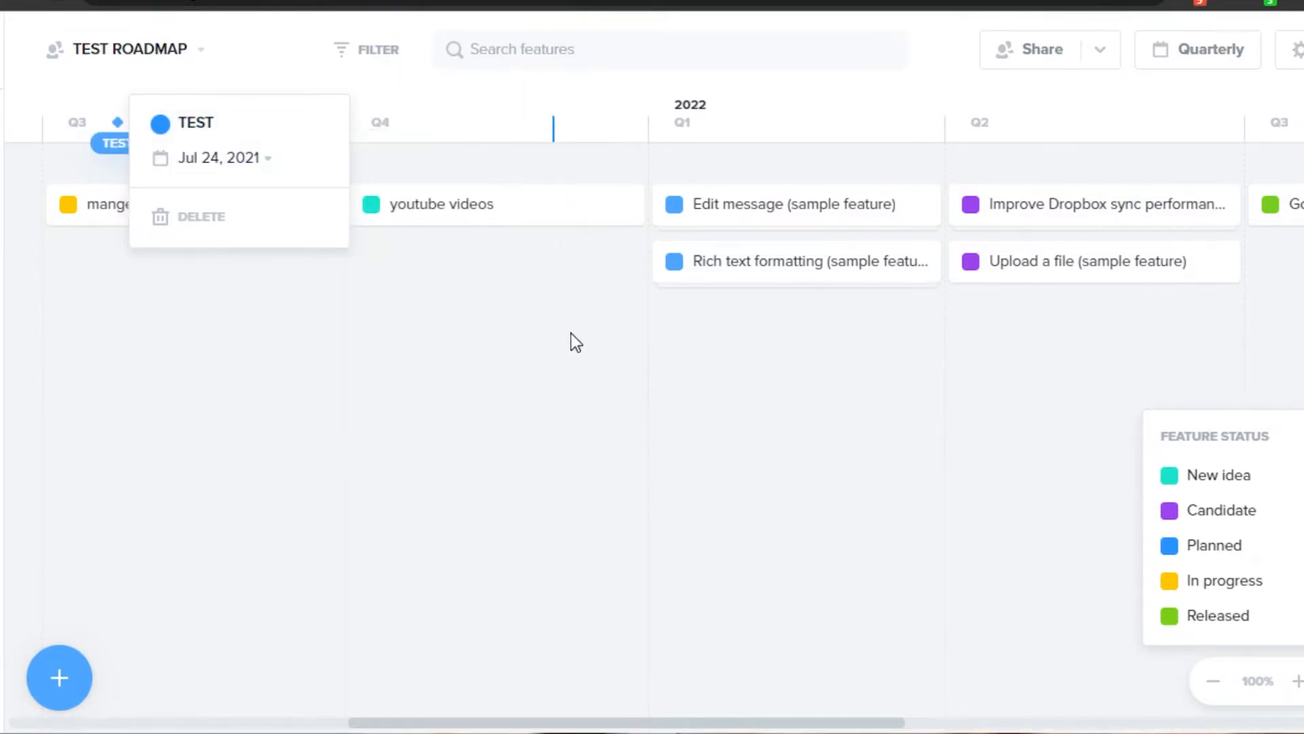
click(199, 216)
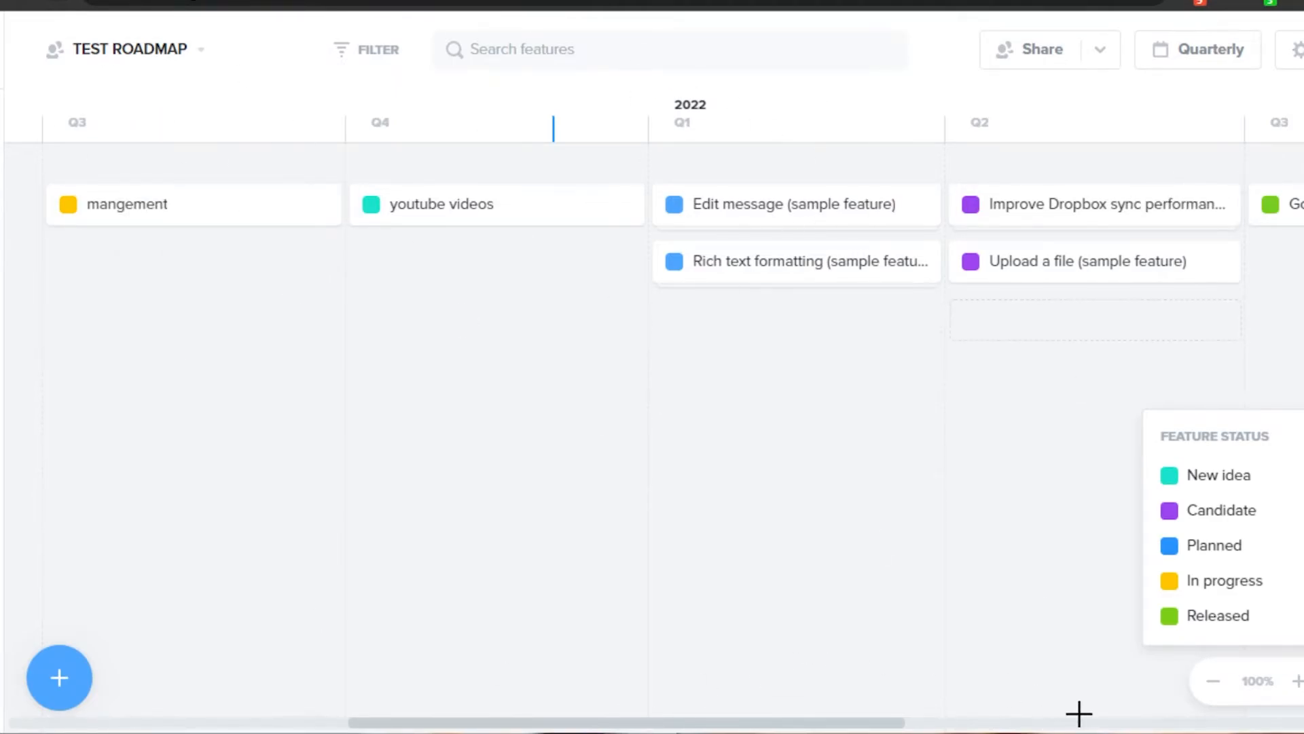
Zoom the roadmap timeline out to 25% and back in to 90%, and view the print and export options
click(1213, 681)
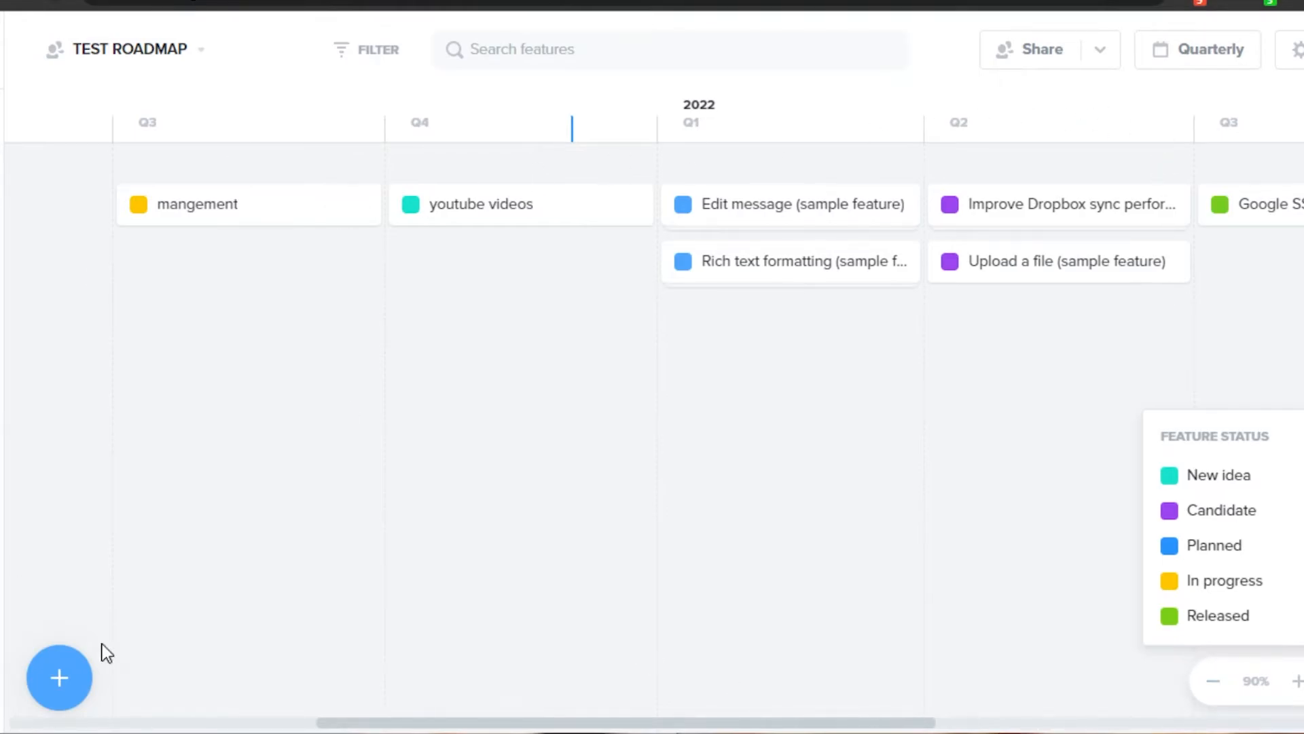
click(1213, 682)
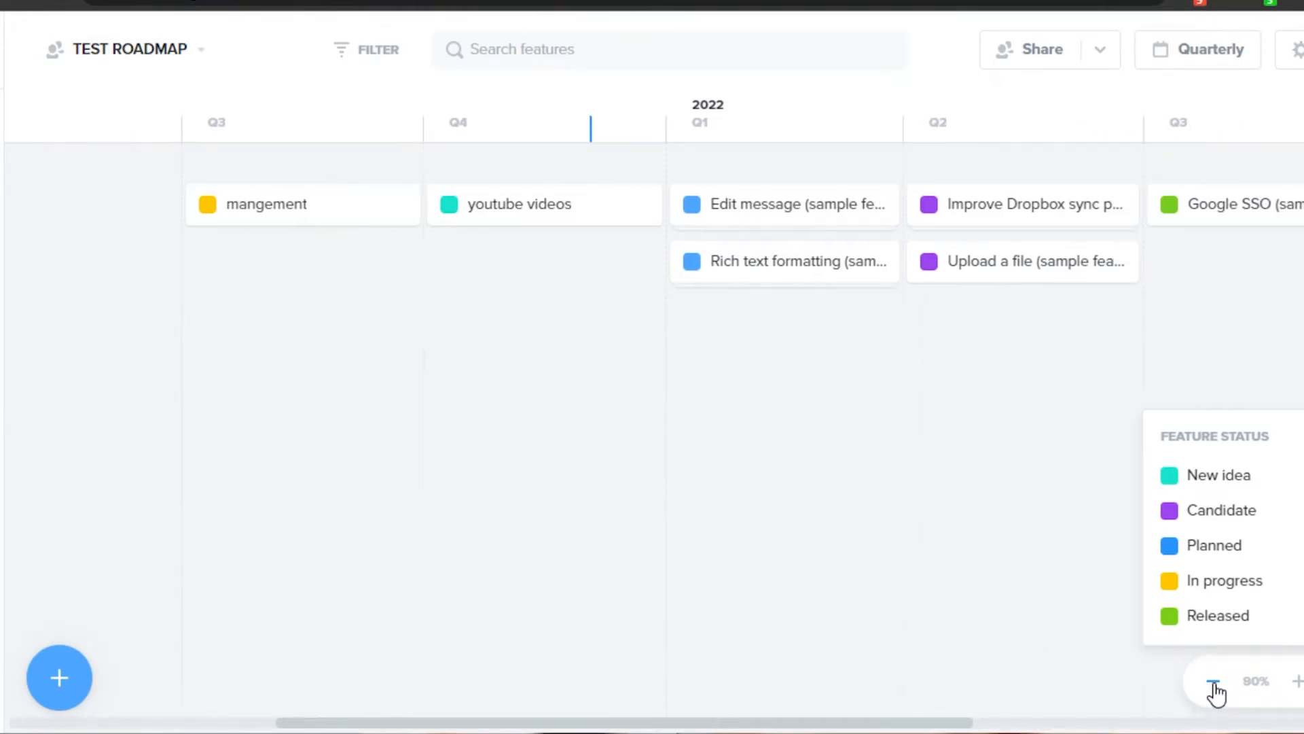
click(1214, 686)
click(1214, 686)
click(1214, 686)
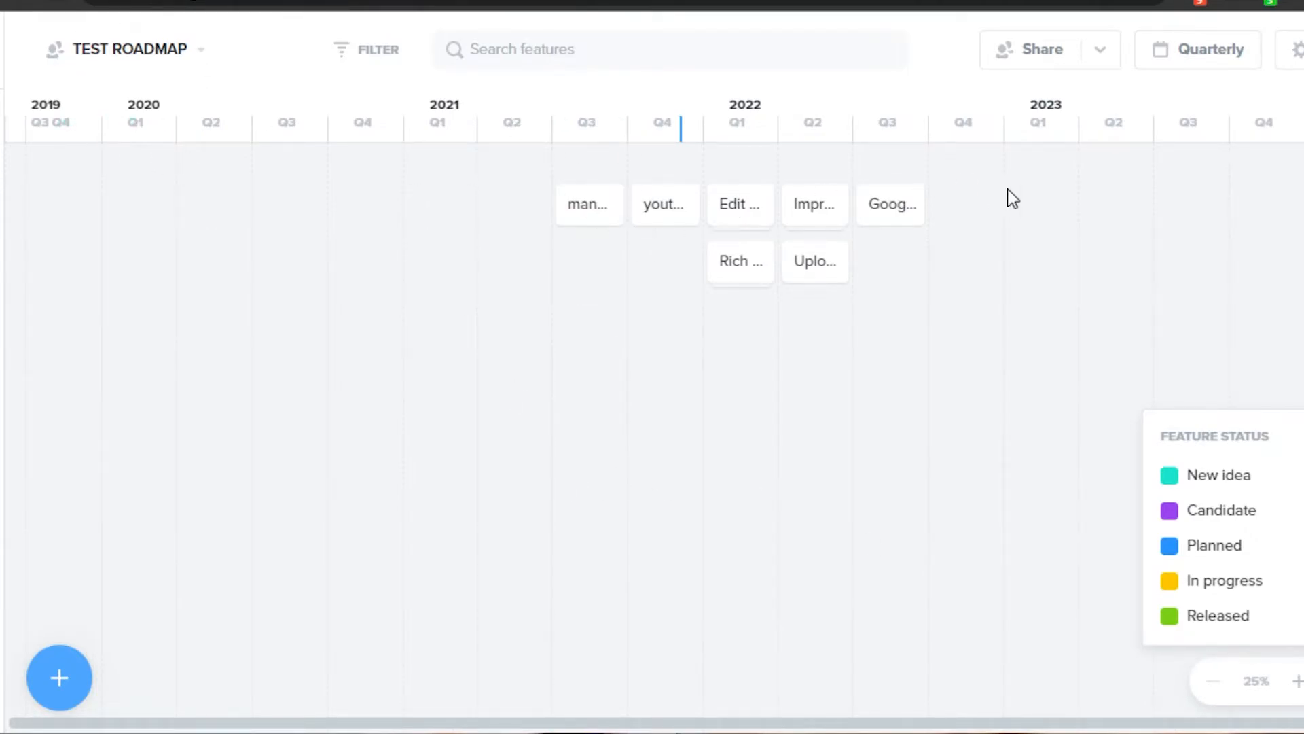
click(1297, 681)
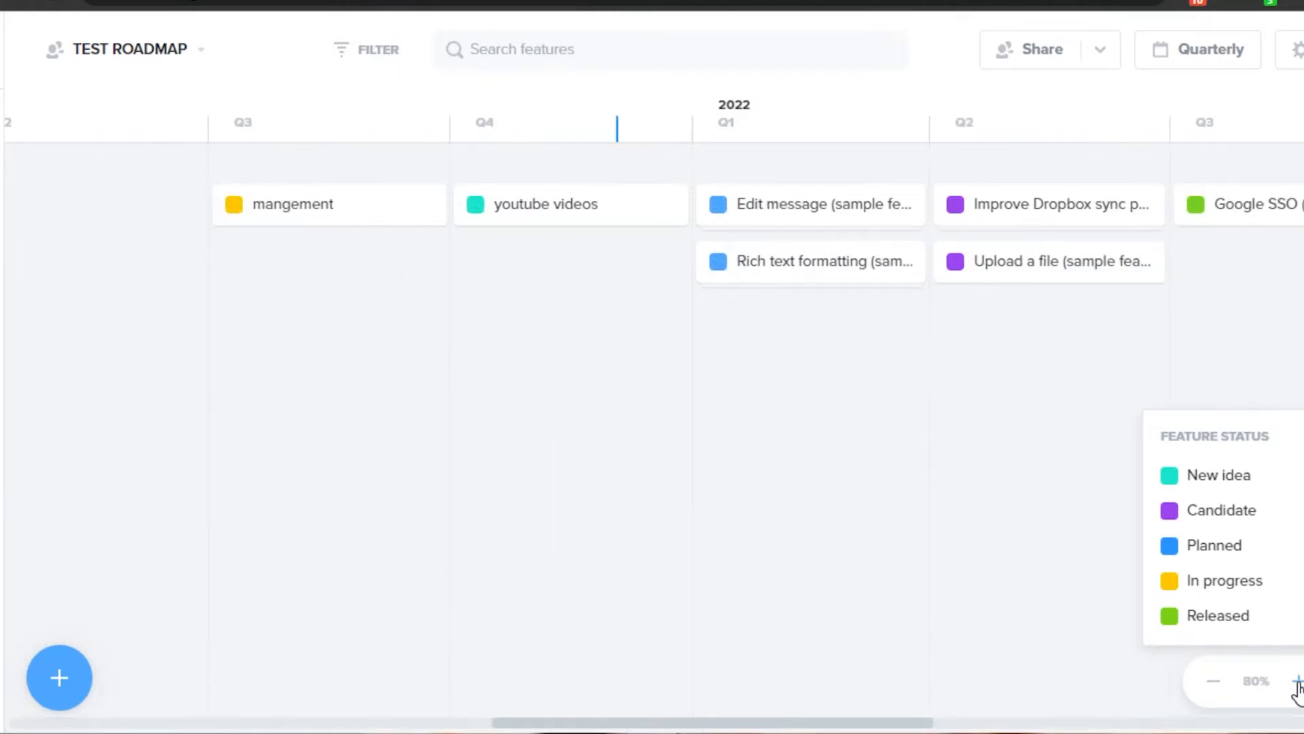
click(1298, 681)
click(1085, 55)
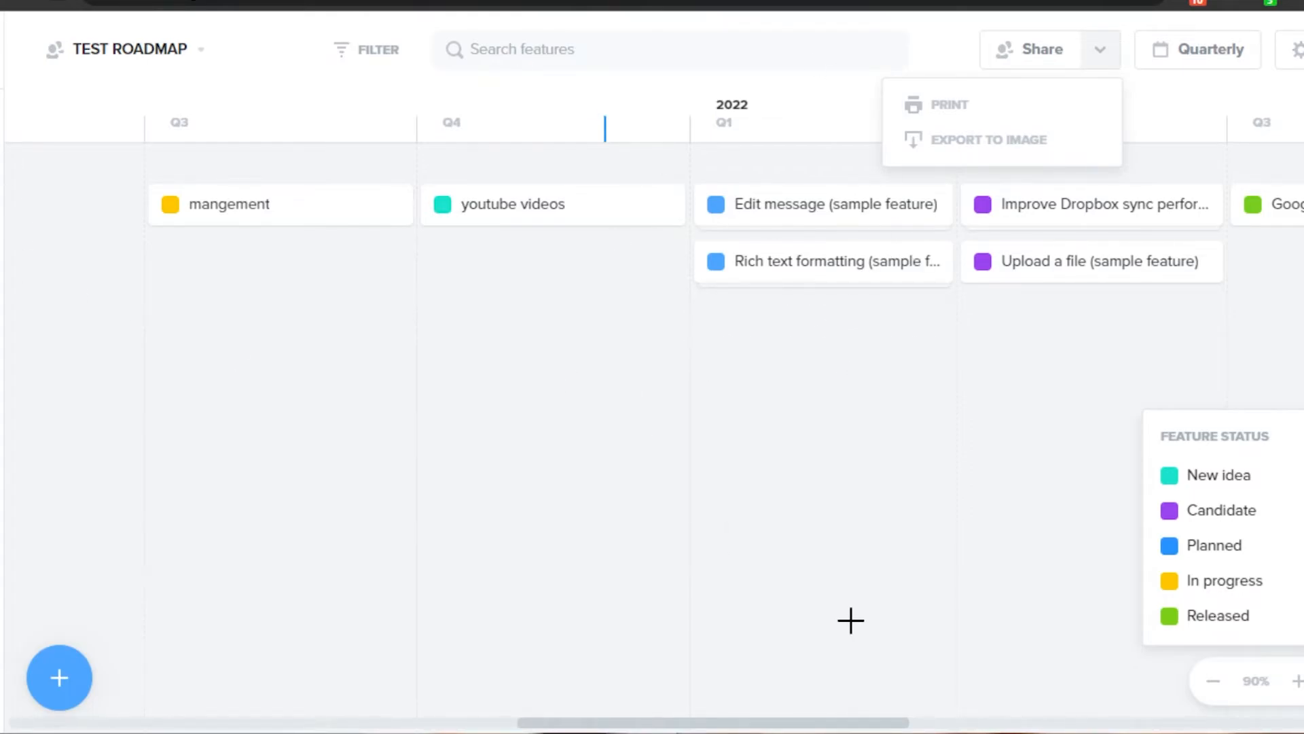
Switch the roadmap's timescale to Weekly and on to Monthly, looking over the features by month
click(1202, 64)
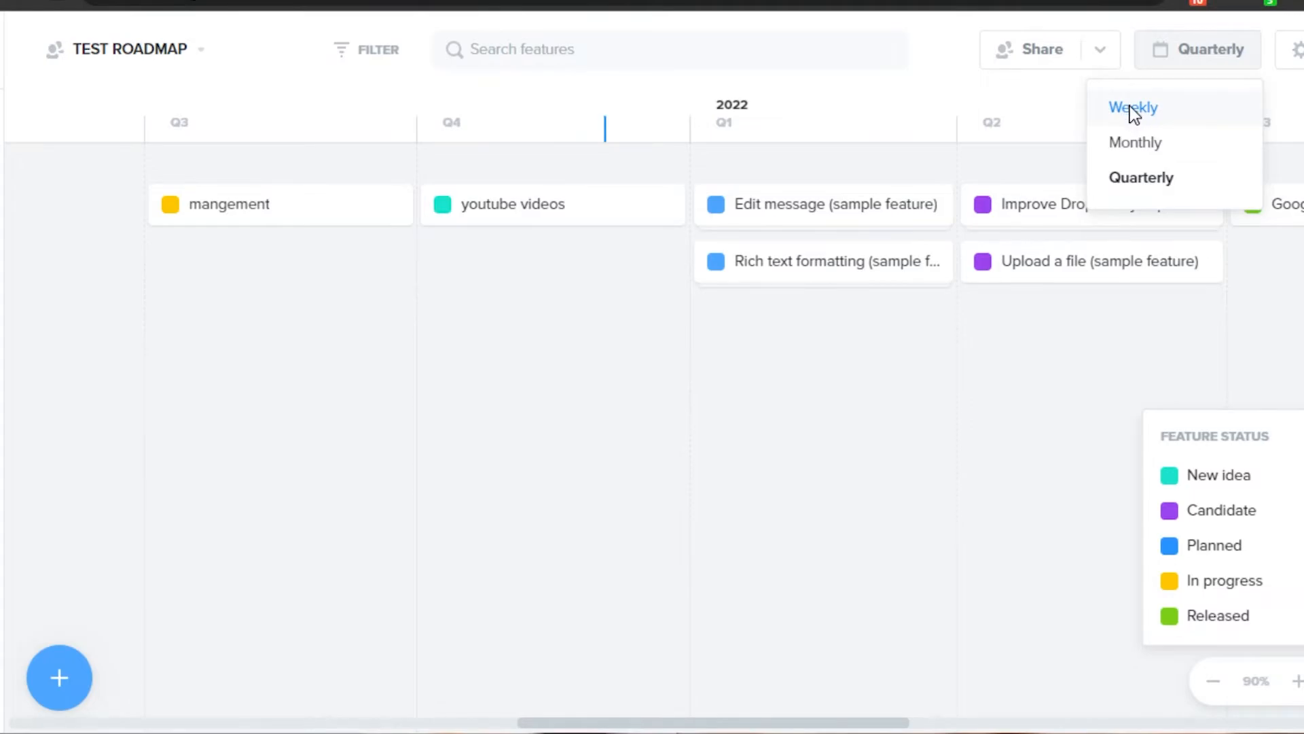
click(1133, 112)
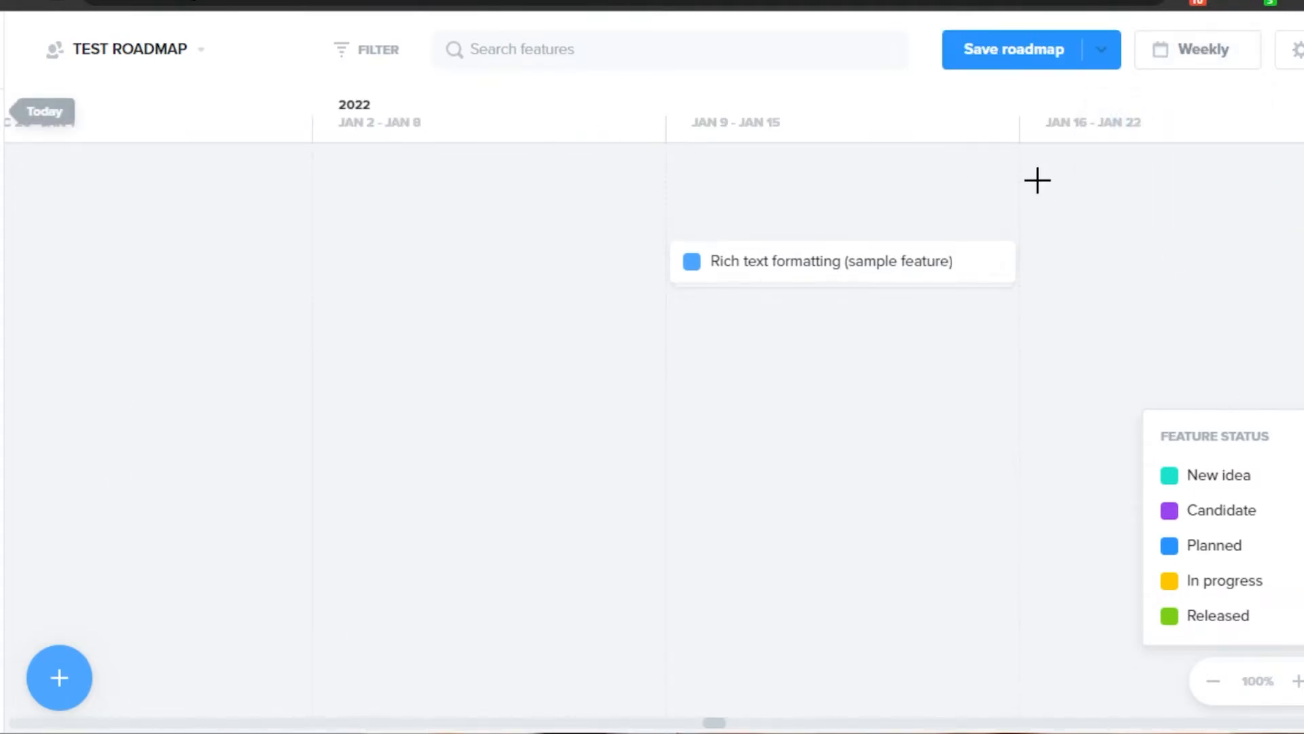
click(1186, 66)
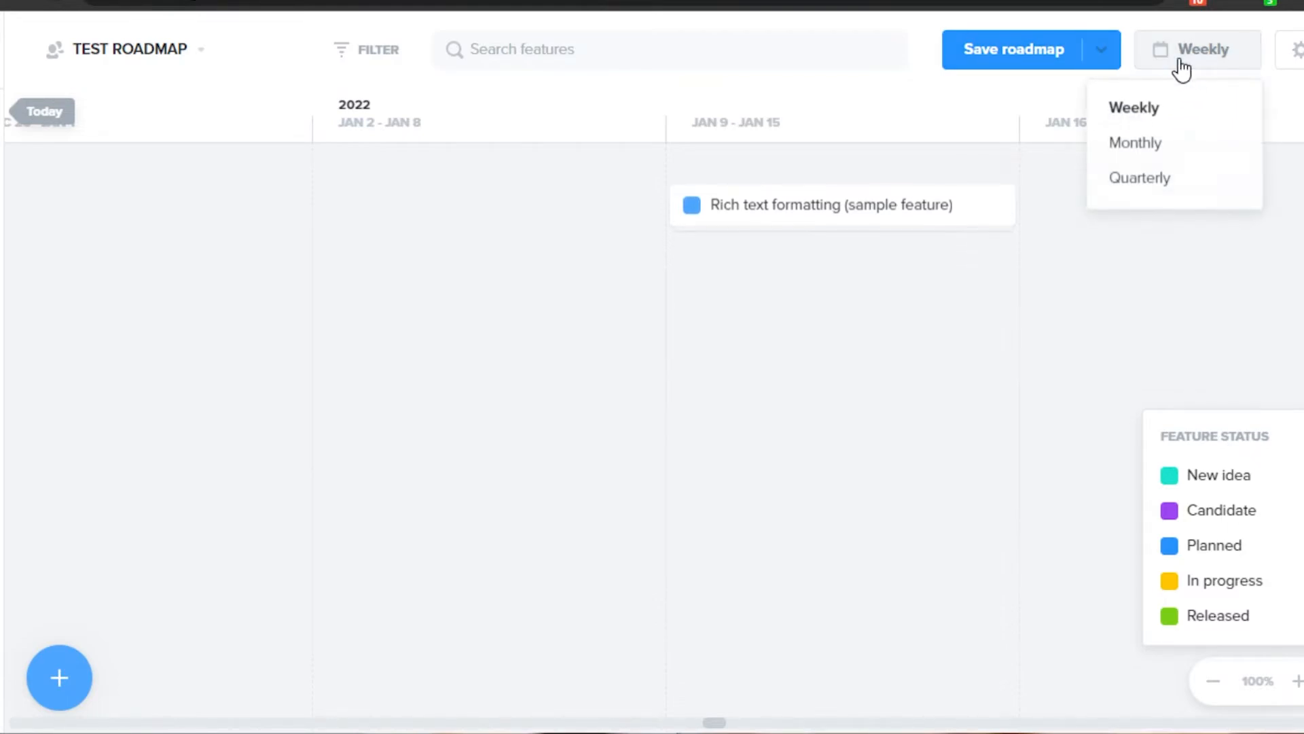
click(1130, 150)
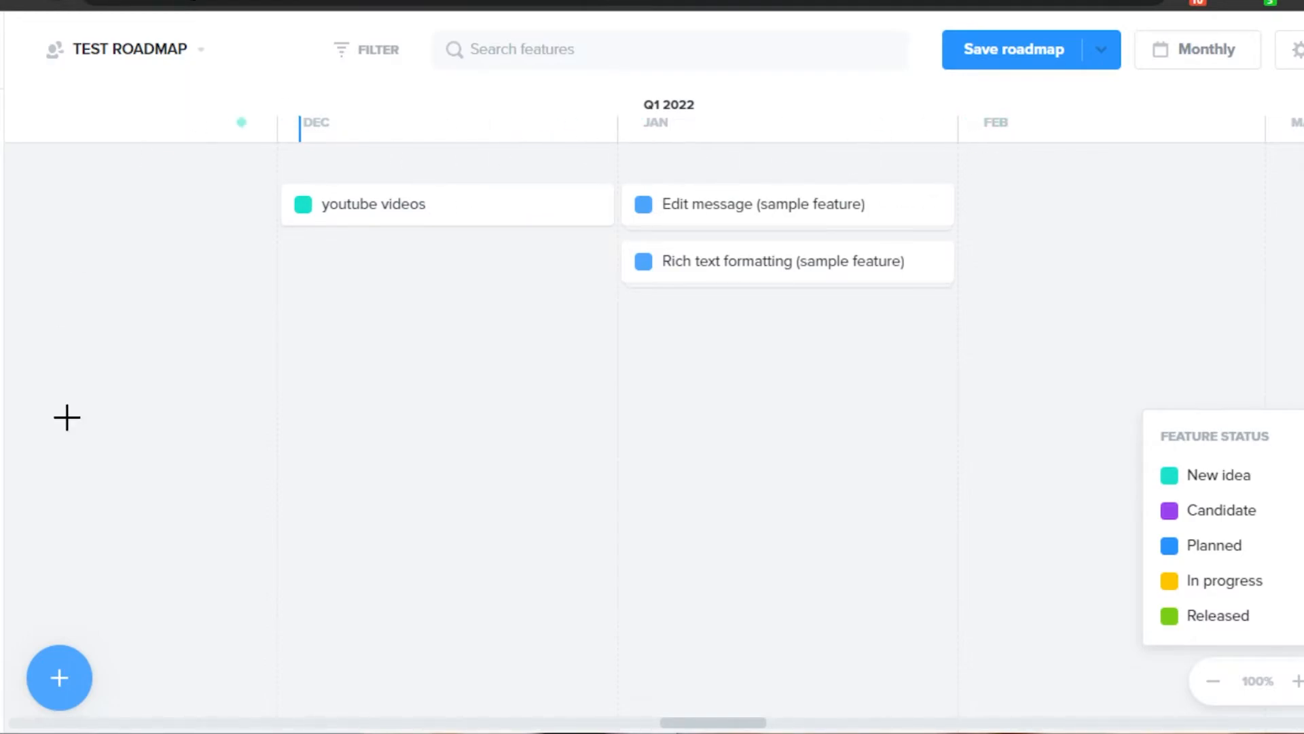
mouse_move(699, 722)
mouse_down()
mouse_move(163, 723)
mouse_move(707, 723)
mouse_up()
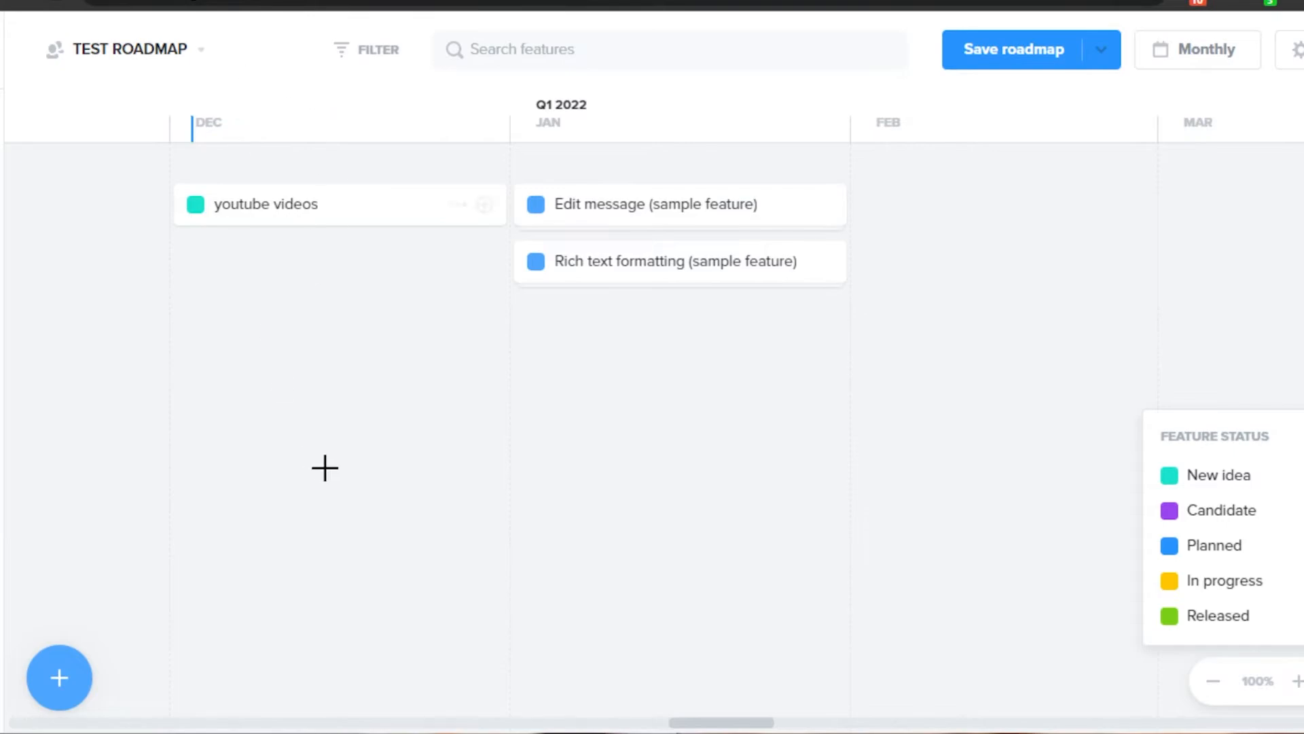
Set the roadmap's timescale to Weekly and open the roadmap's settings
click(1185, 54)
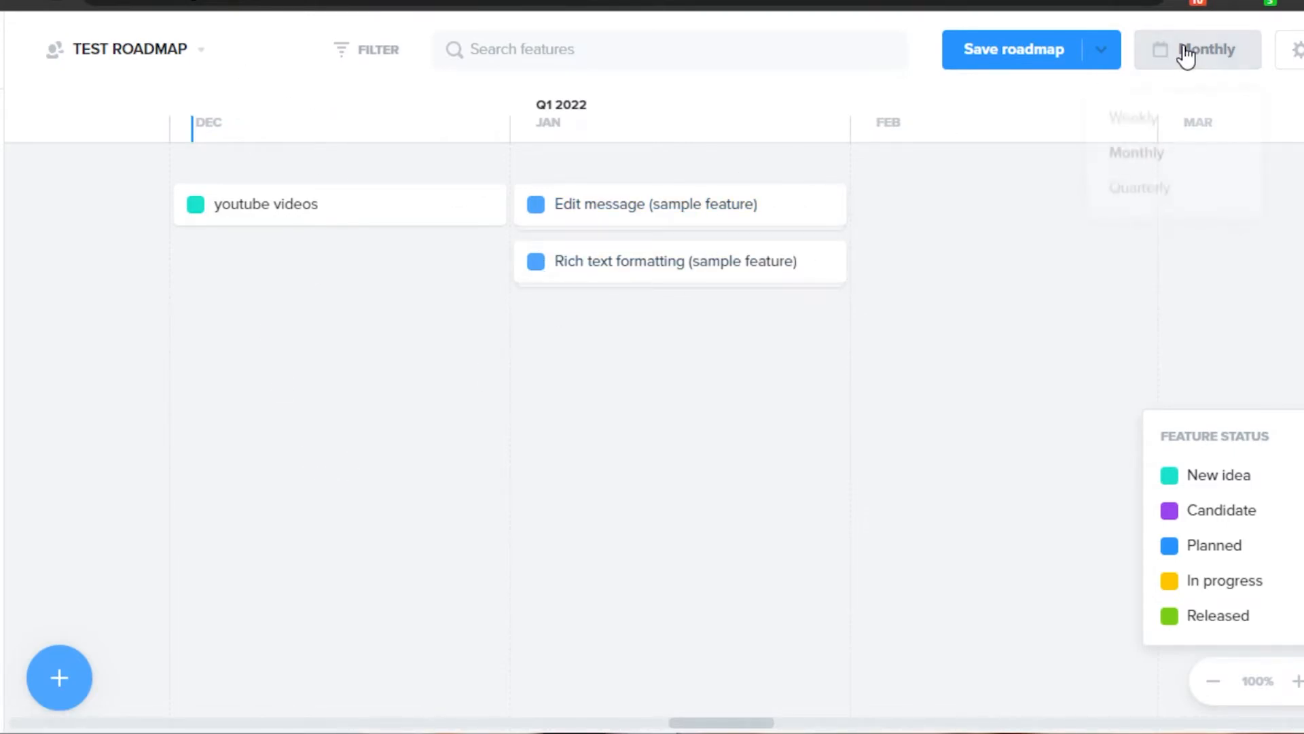
click(1131, 109)
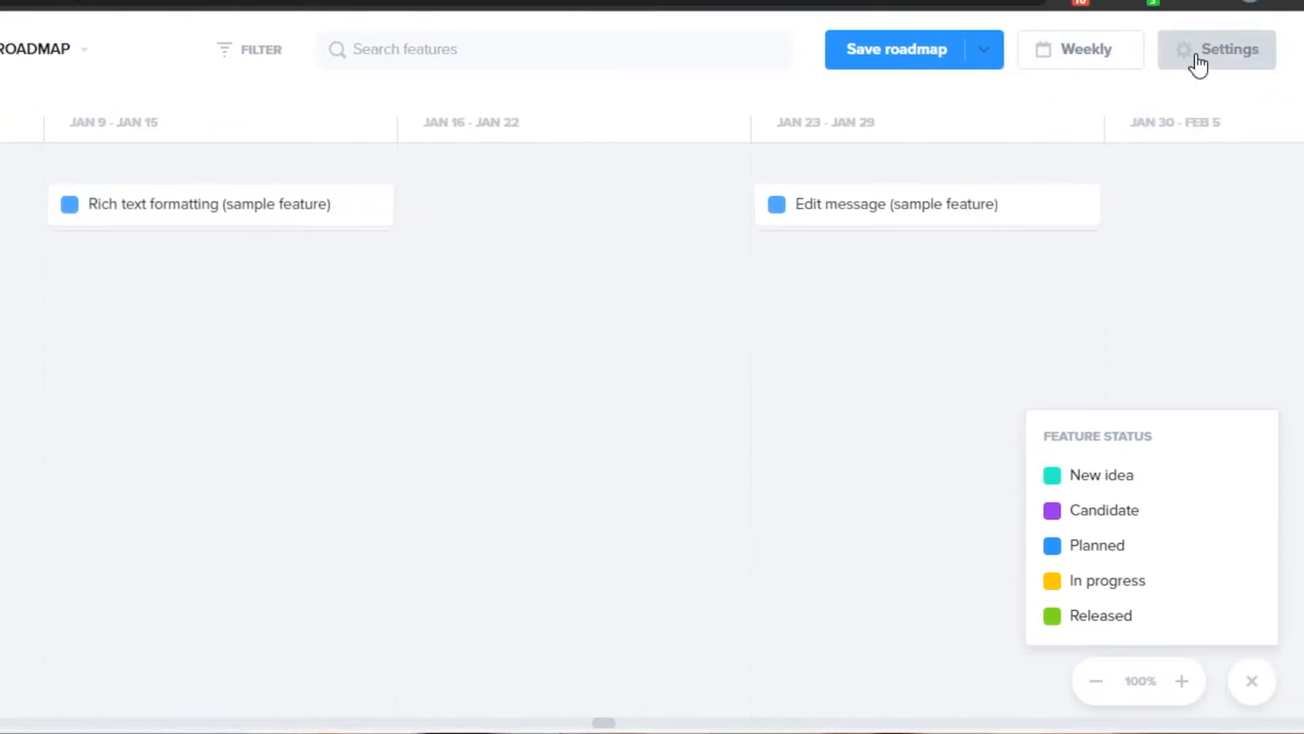
click(1193, 66)
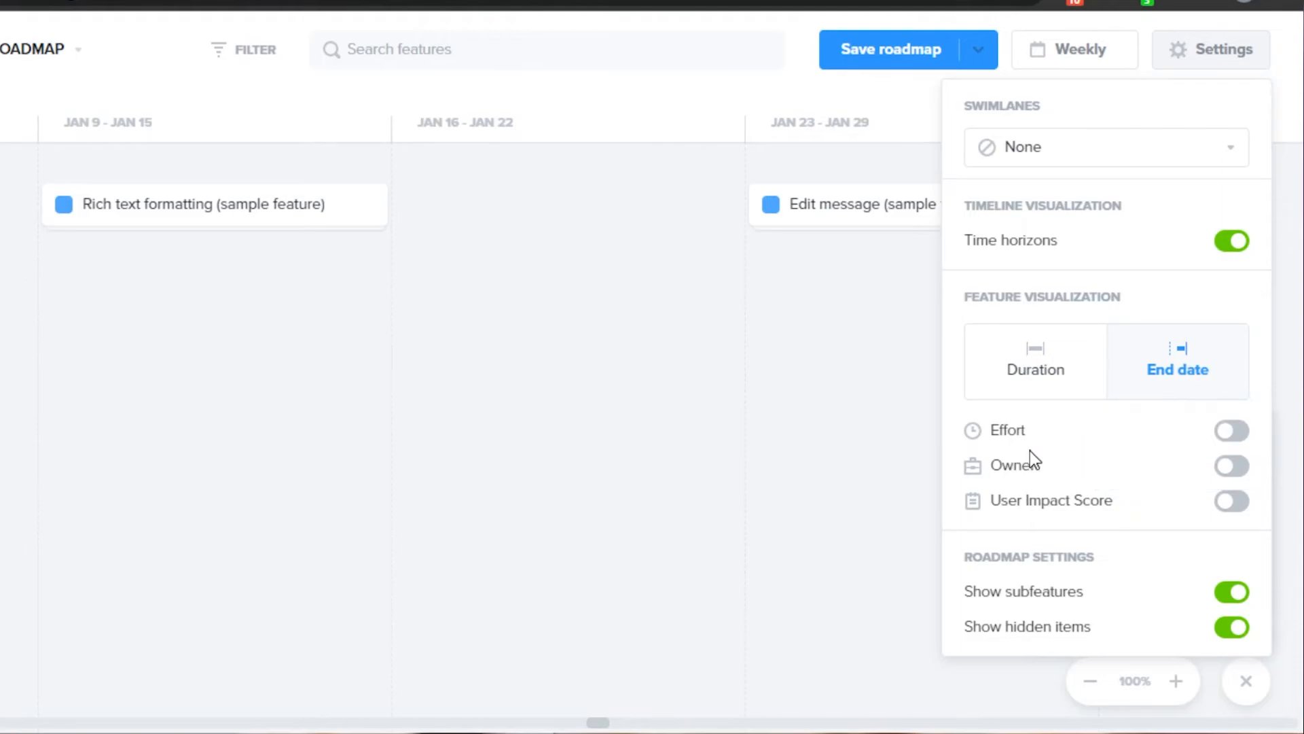
Show the owner, User Impact Score and effort on the roadmap's feature cards and close the settings
click(1233, 466)
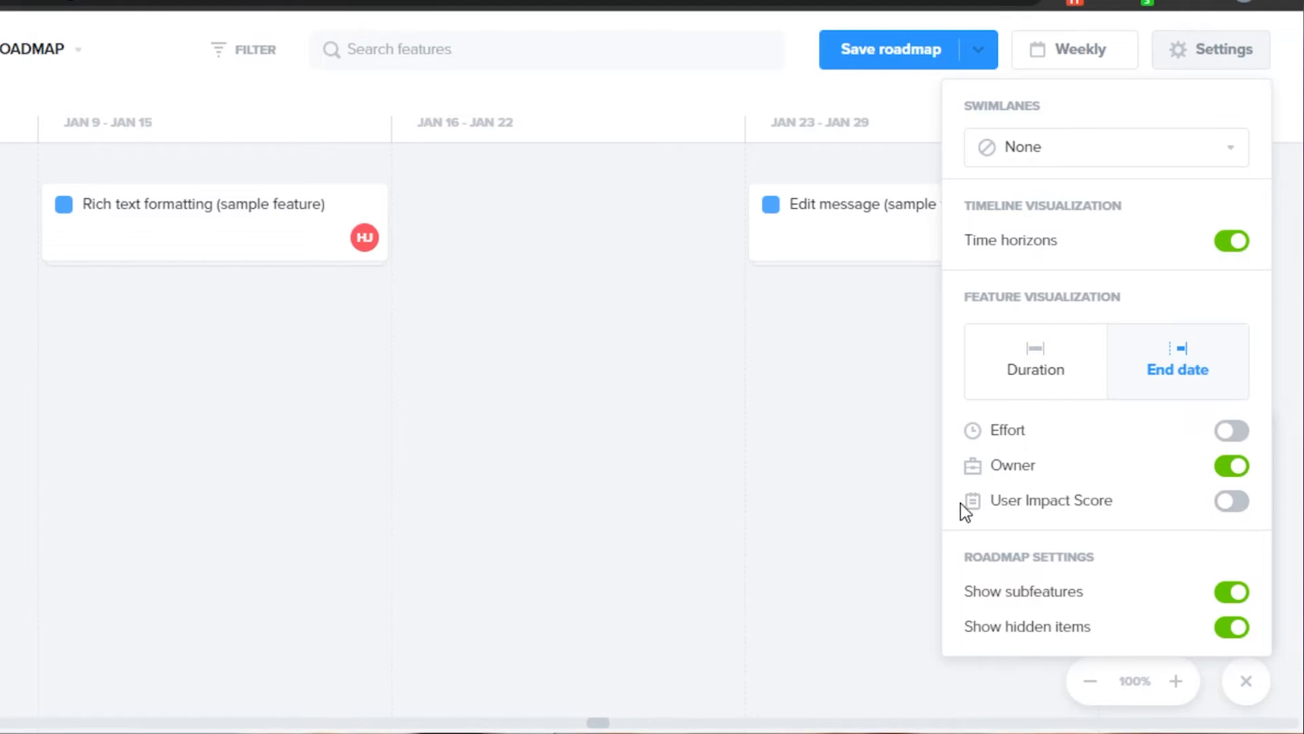
click(1242, 508)
mouse_move(297, 239)
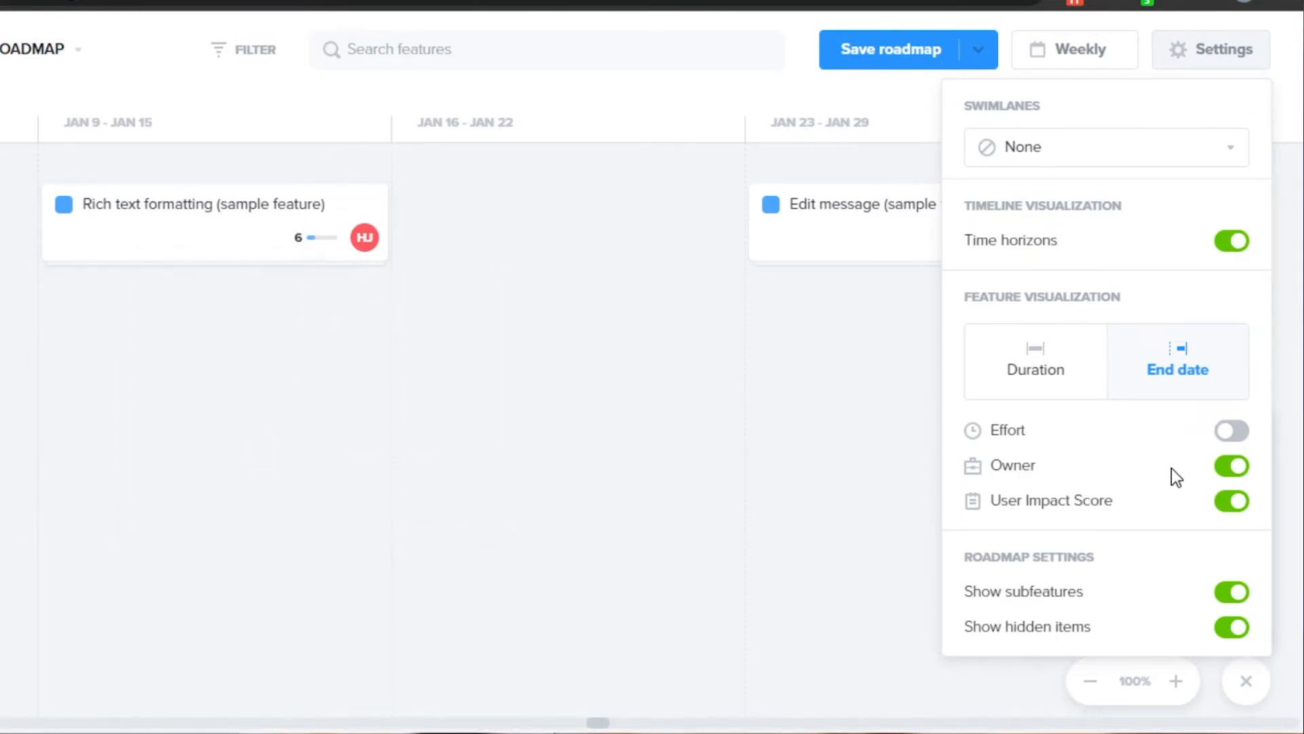
click(1246, 435)
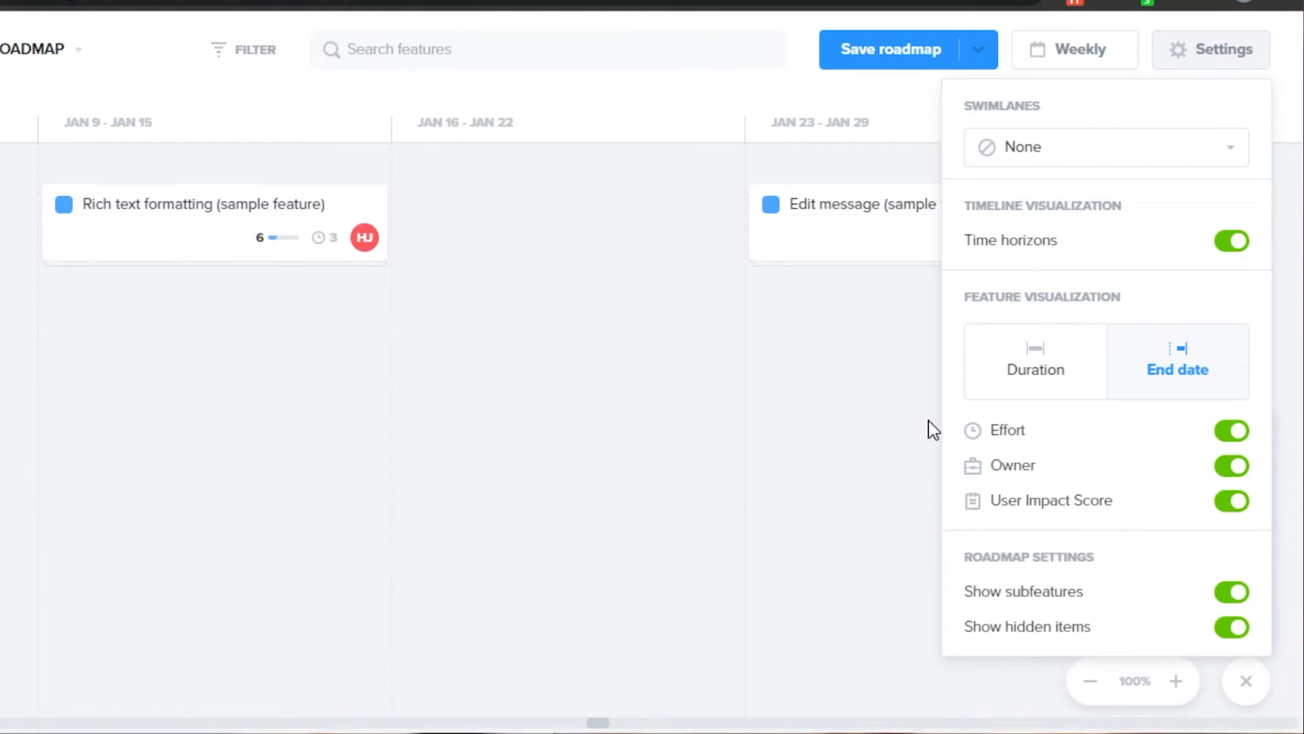
click(770, 373)
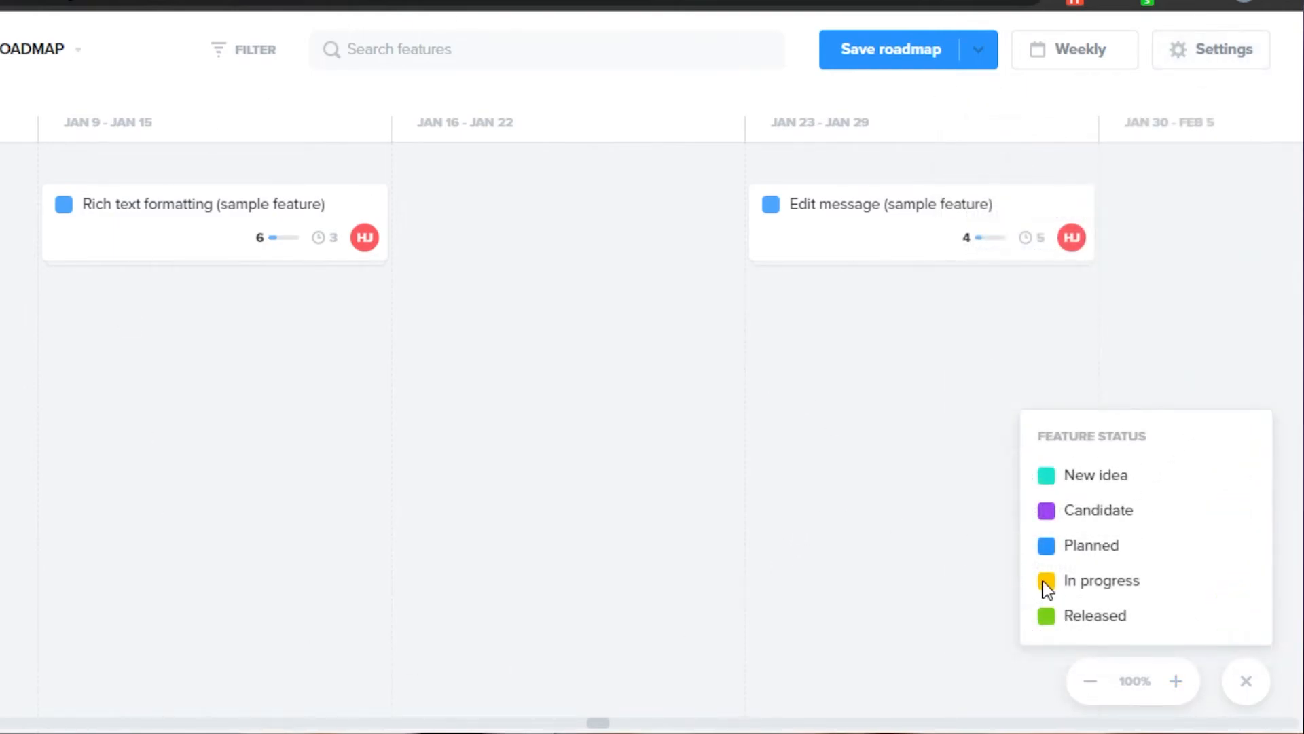
click(1062, 350)
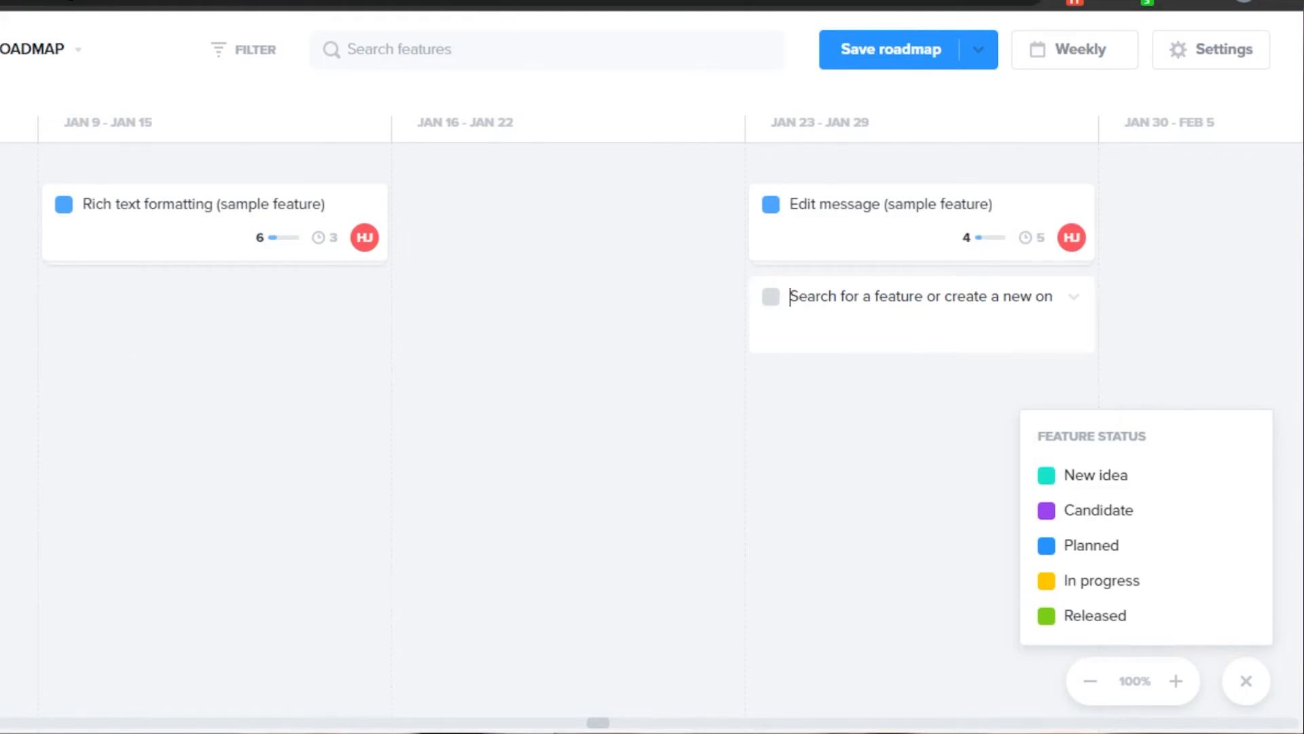
click(1, 678)
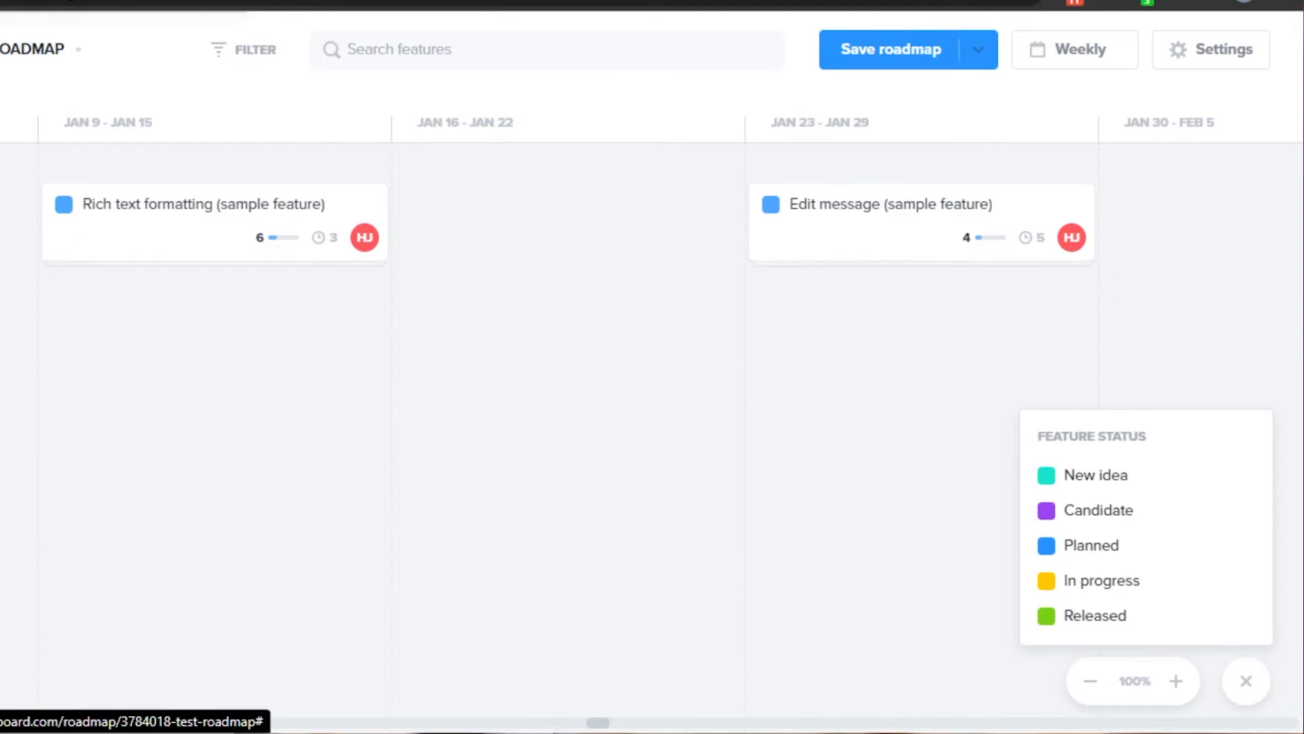
click(52, 676)
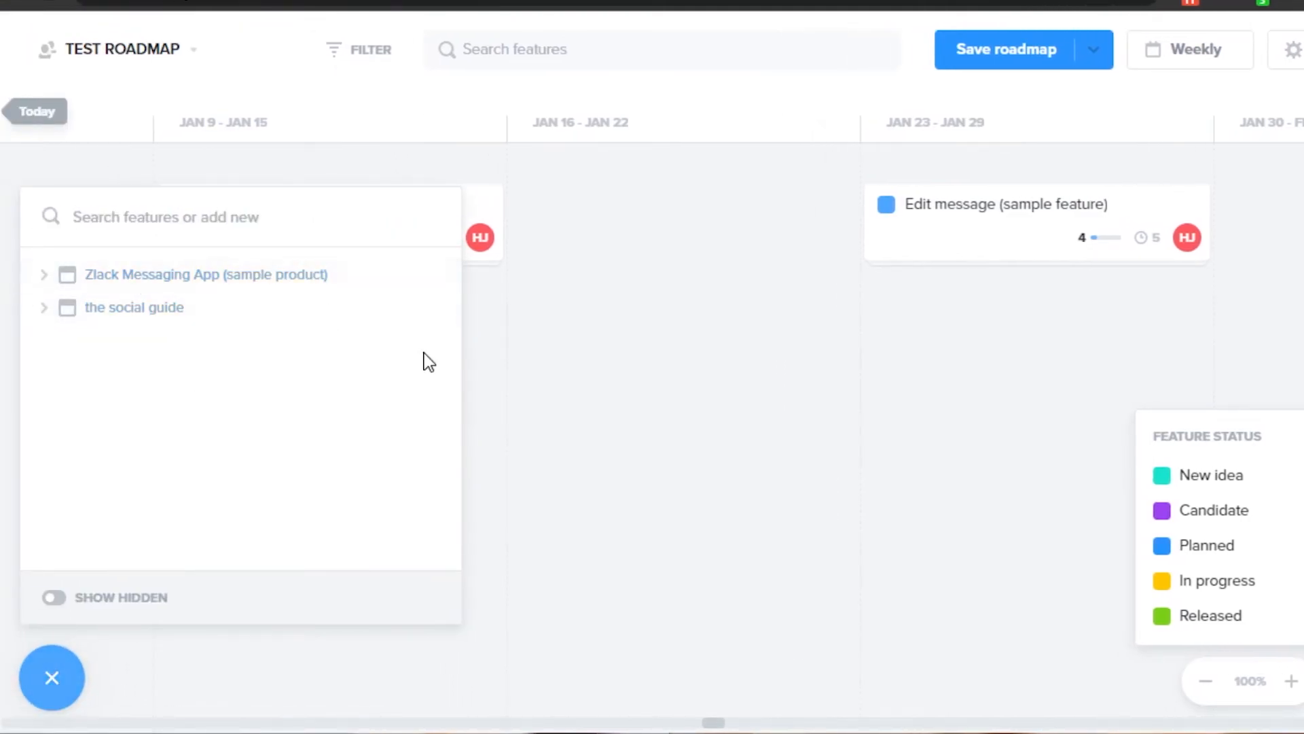
click(557, 251)
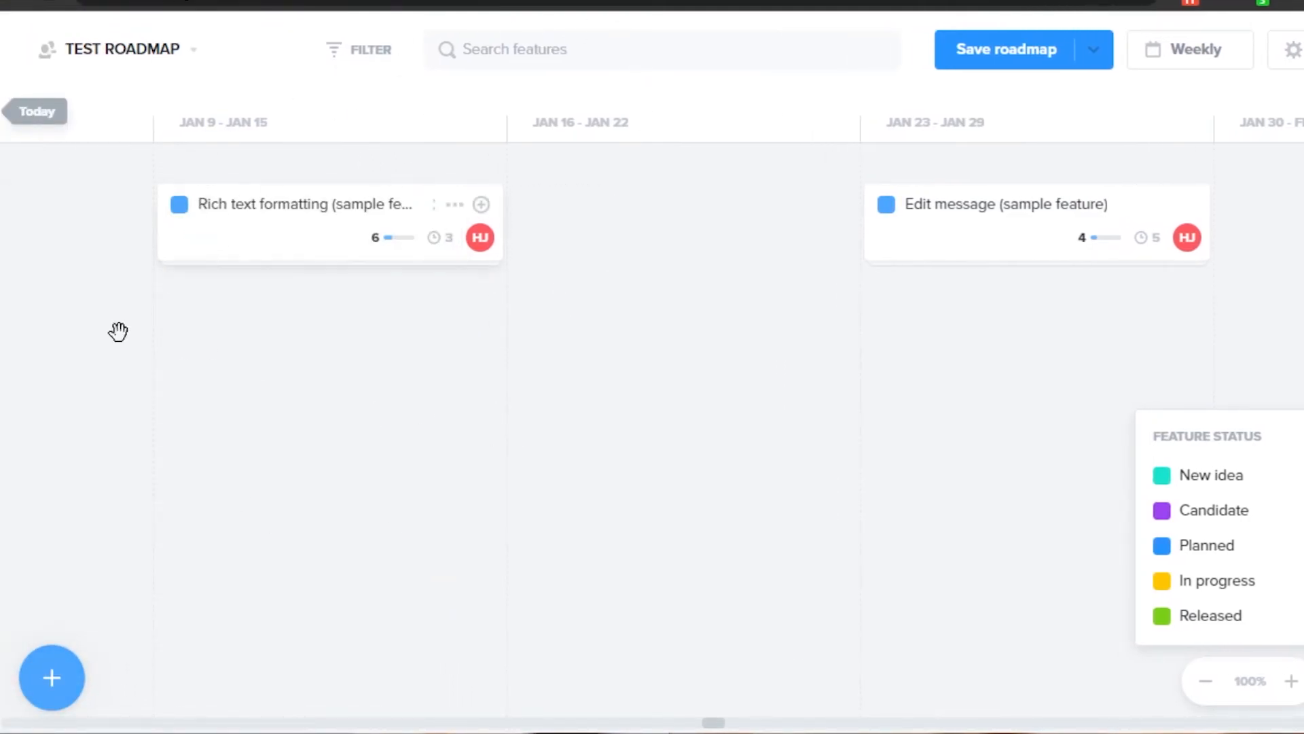
Expand the social guide product and its component in the list of addable features, look over their features, and close the list
click(47, 681)
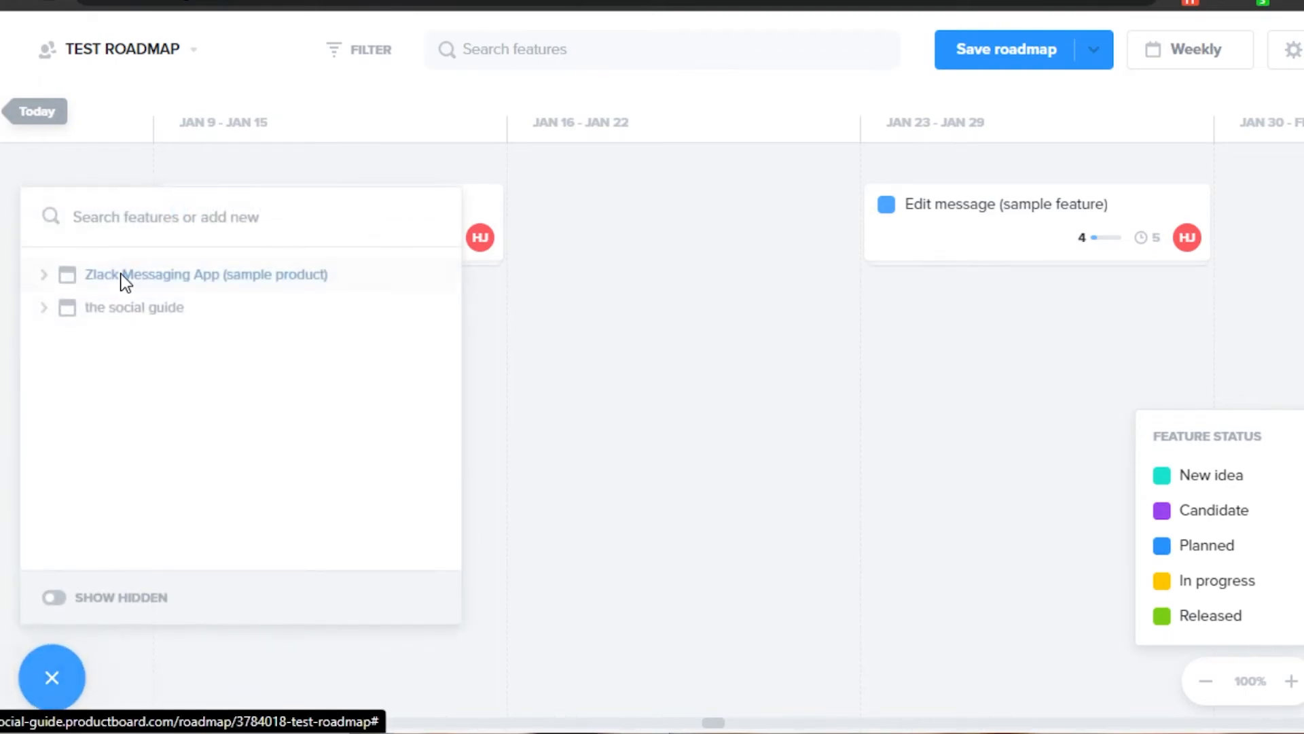
click(128, 215)
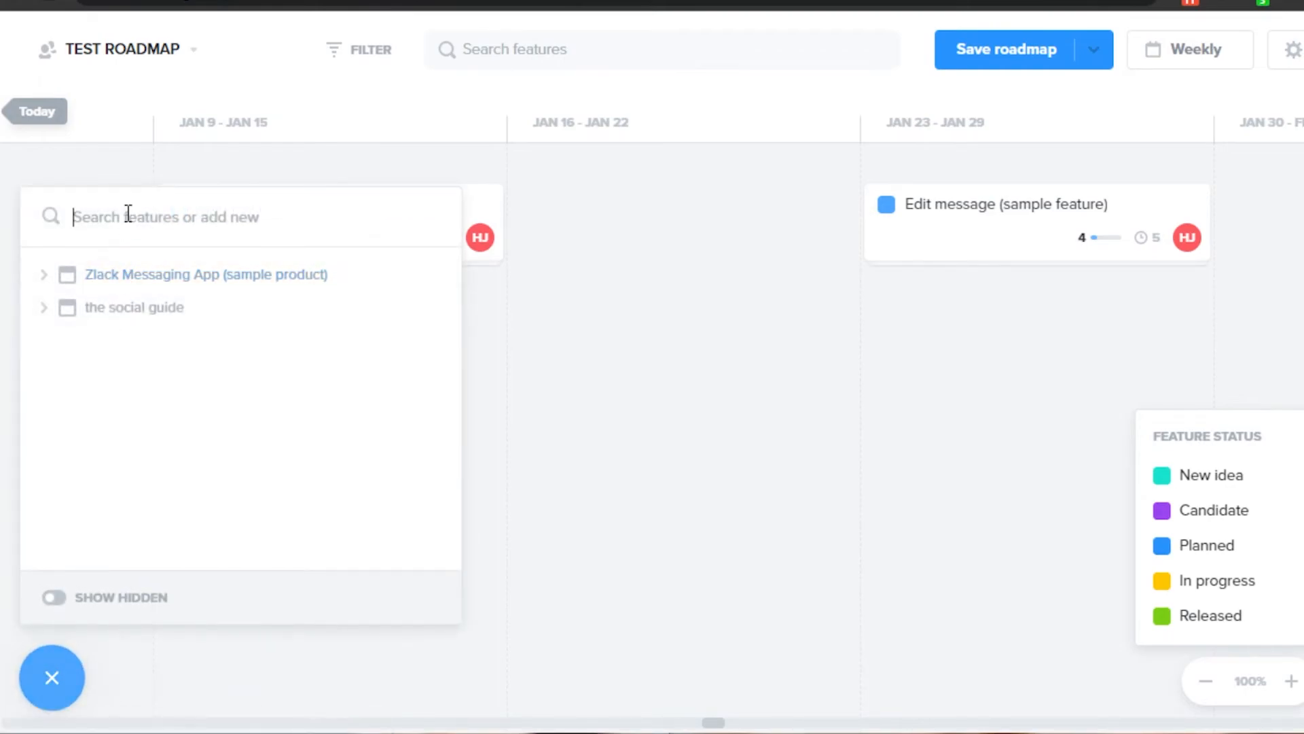
click(100, 314)
click(434, 345)
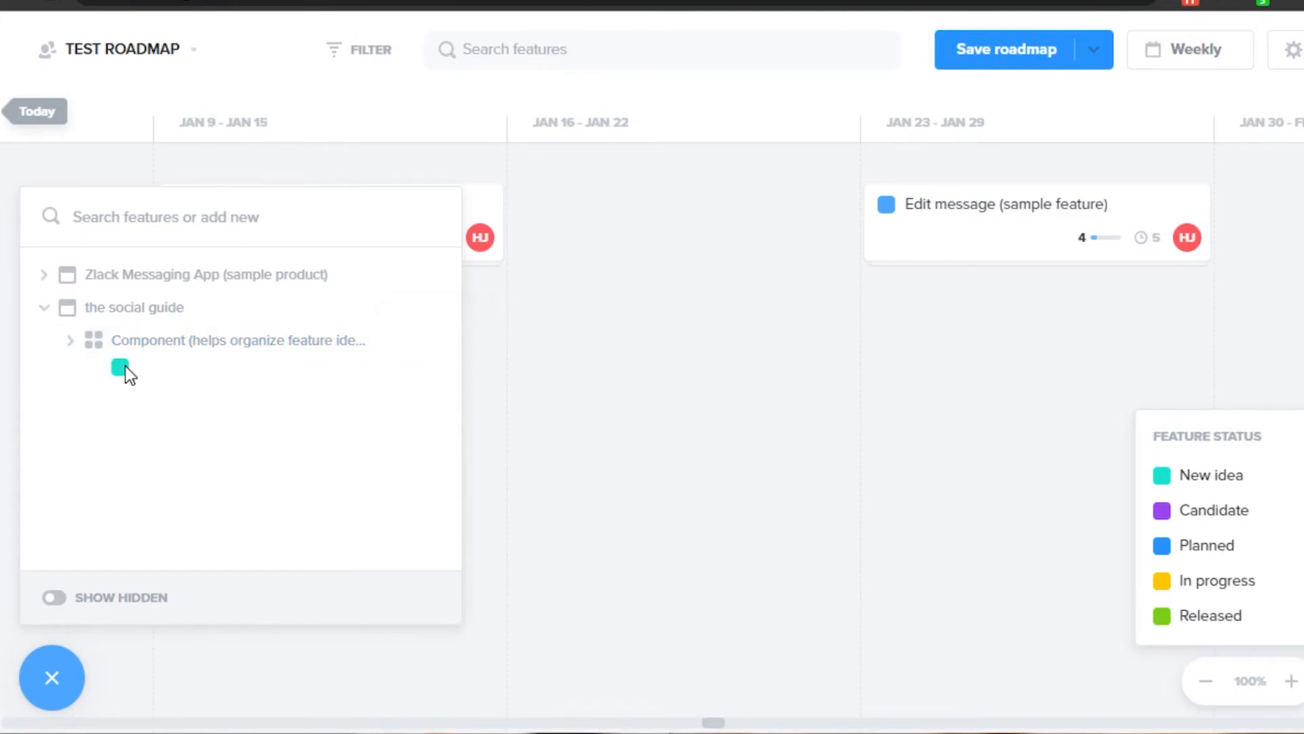
click(127, 348)
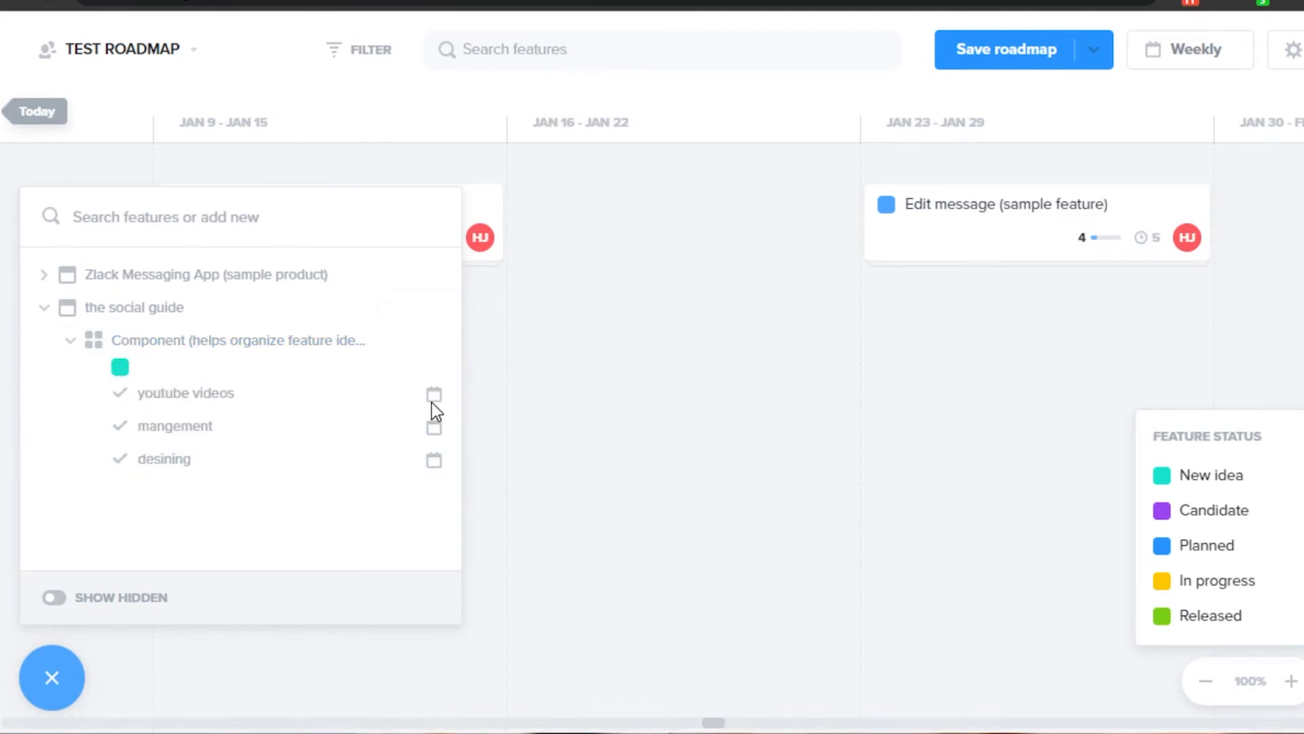
click(568, 385)
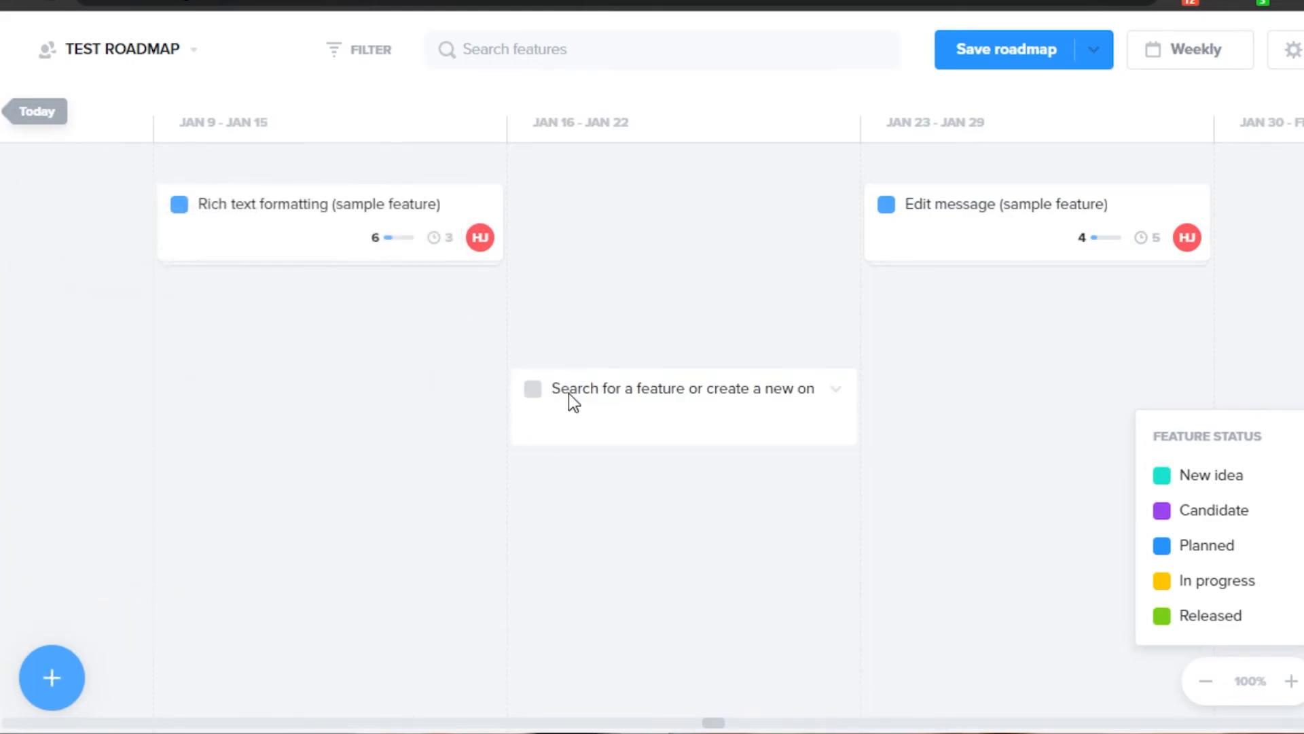
click(634, 439)
Set the roadmap's timescale to Quarterly and look over the features across the quarters
scroll(458, 220, left, 20)
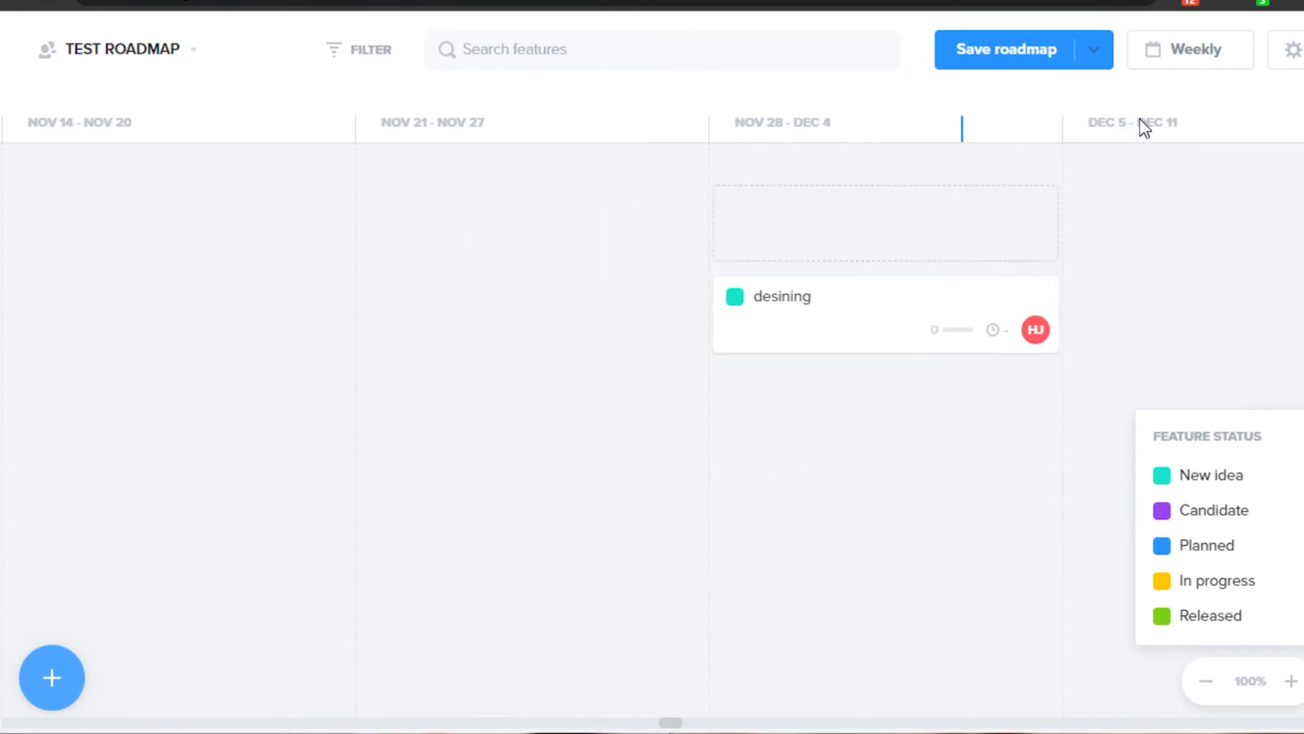
click(1196, 59)
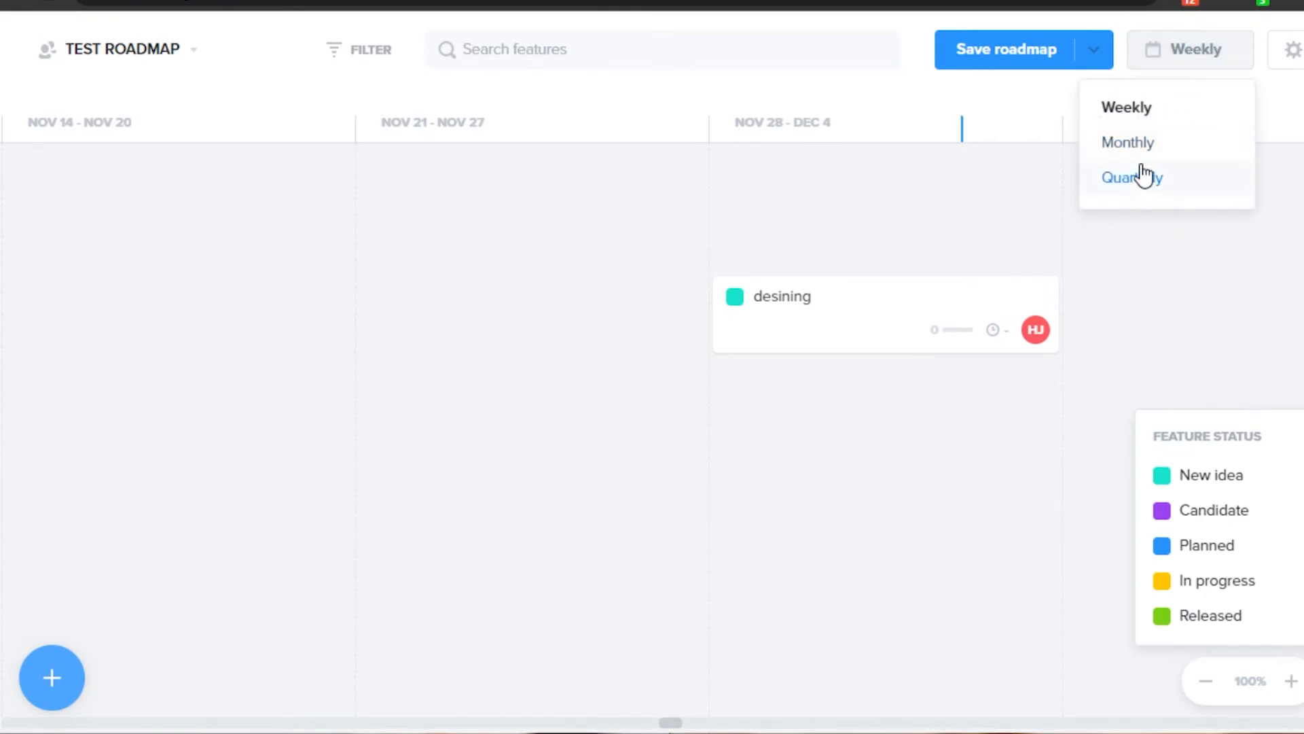
click(1142, 182)
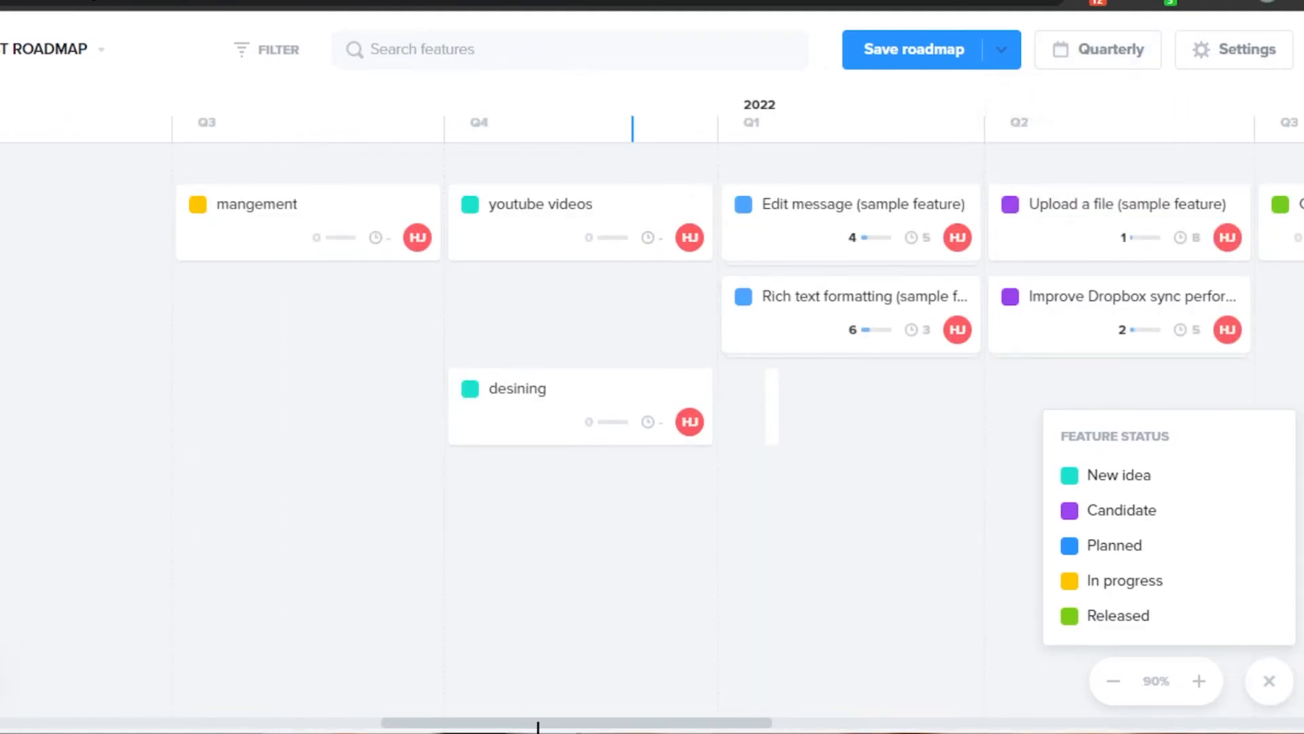
drag(530, 723, 617, 716)
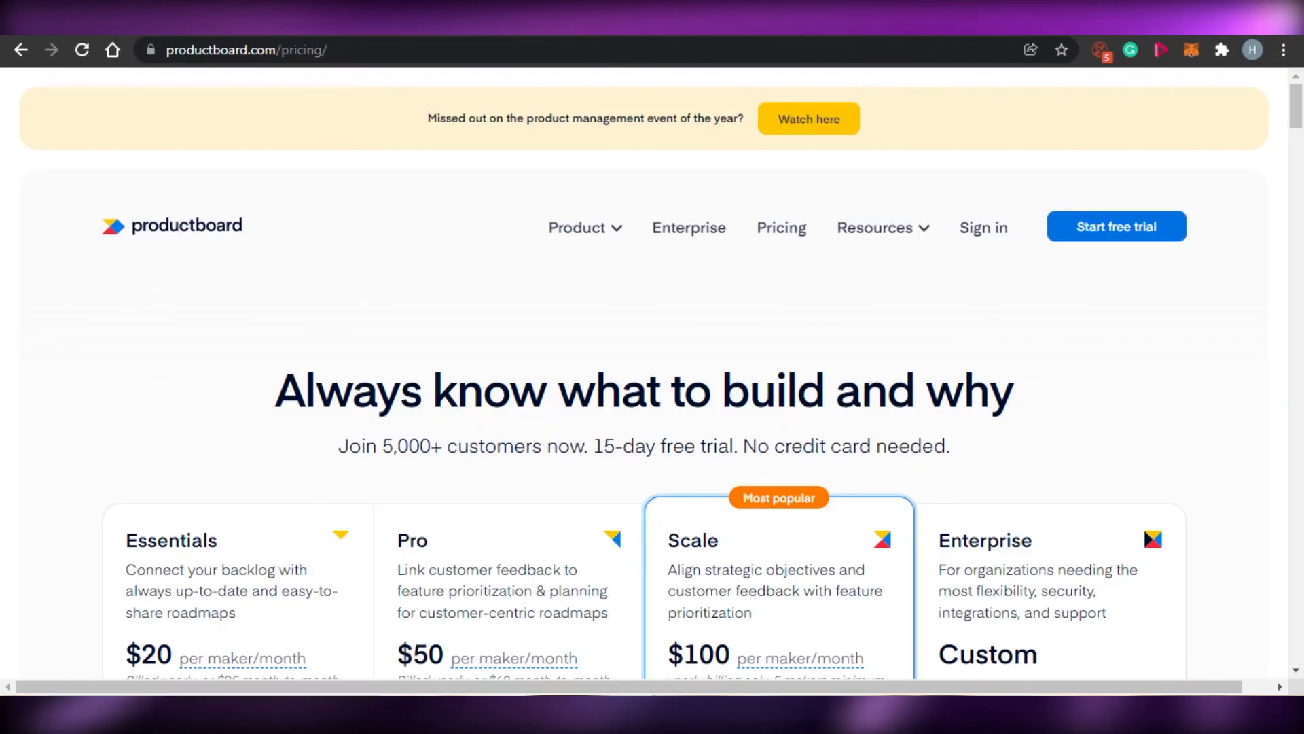
Review the Essentials, Pro, Scale and Enterprise plans on the Productboard pricing page
drag(1294, 116, 1298, 149)
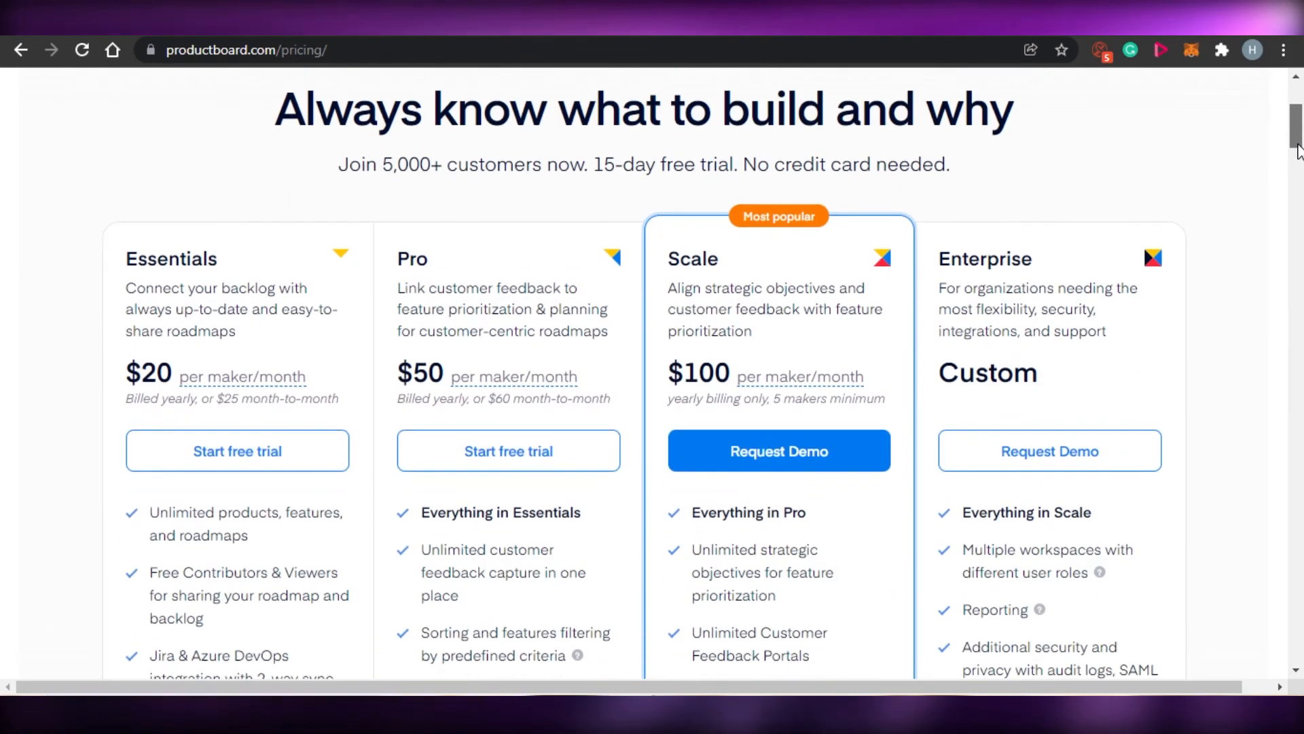